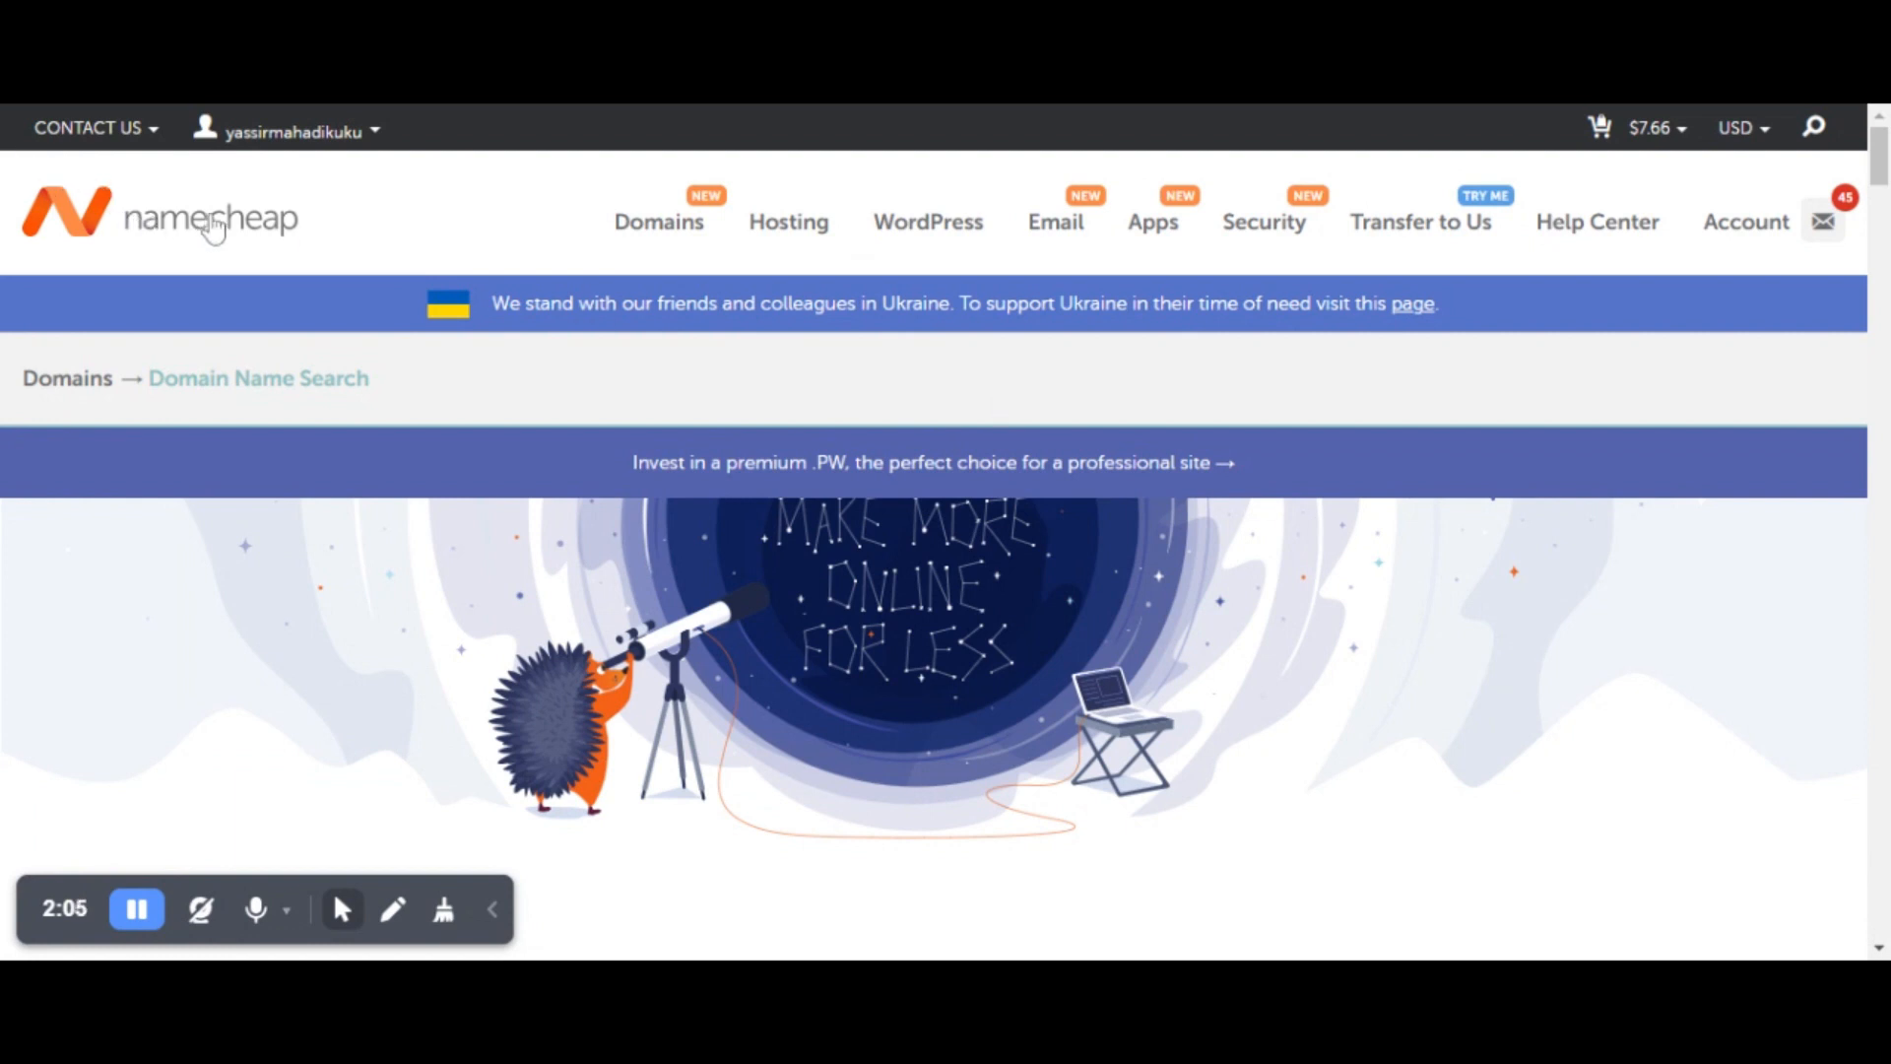
Search for the domain name hostingforpro.com.
{"action": "left_click", "coordinate": [353, 138]}
{"action": "scroll", "coordinate": [772, 558], "scroll_direction": "down", "scroll_amount": 4}
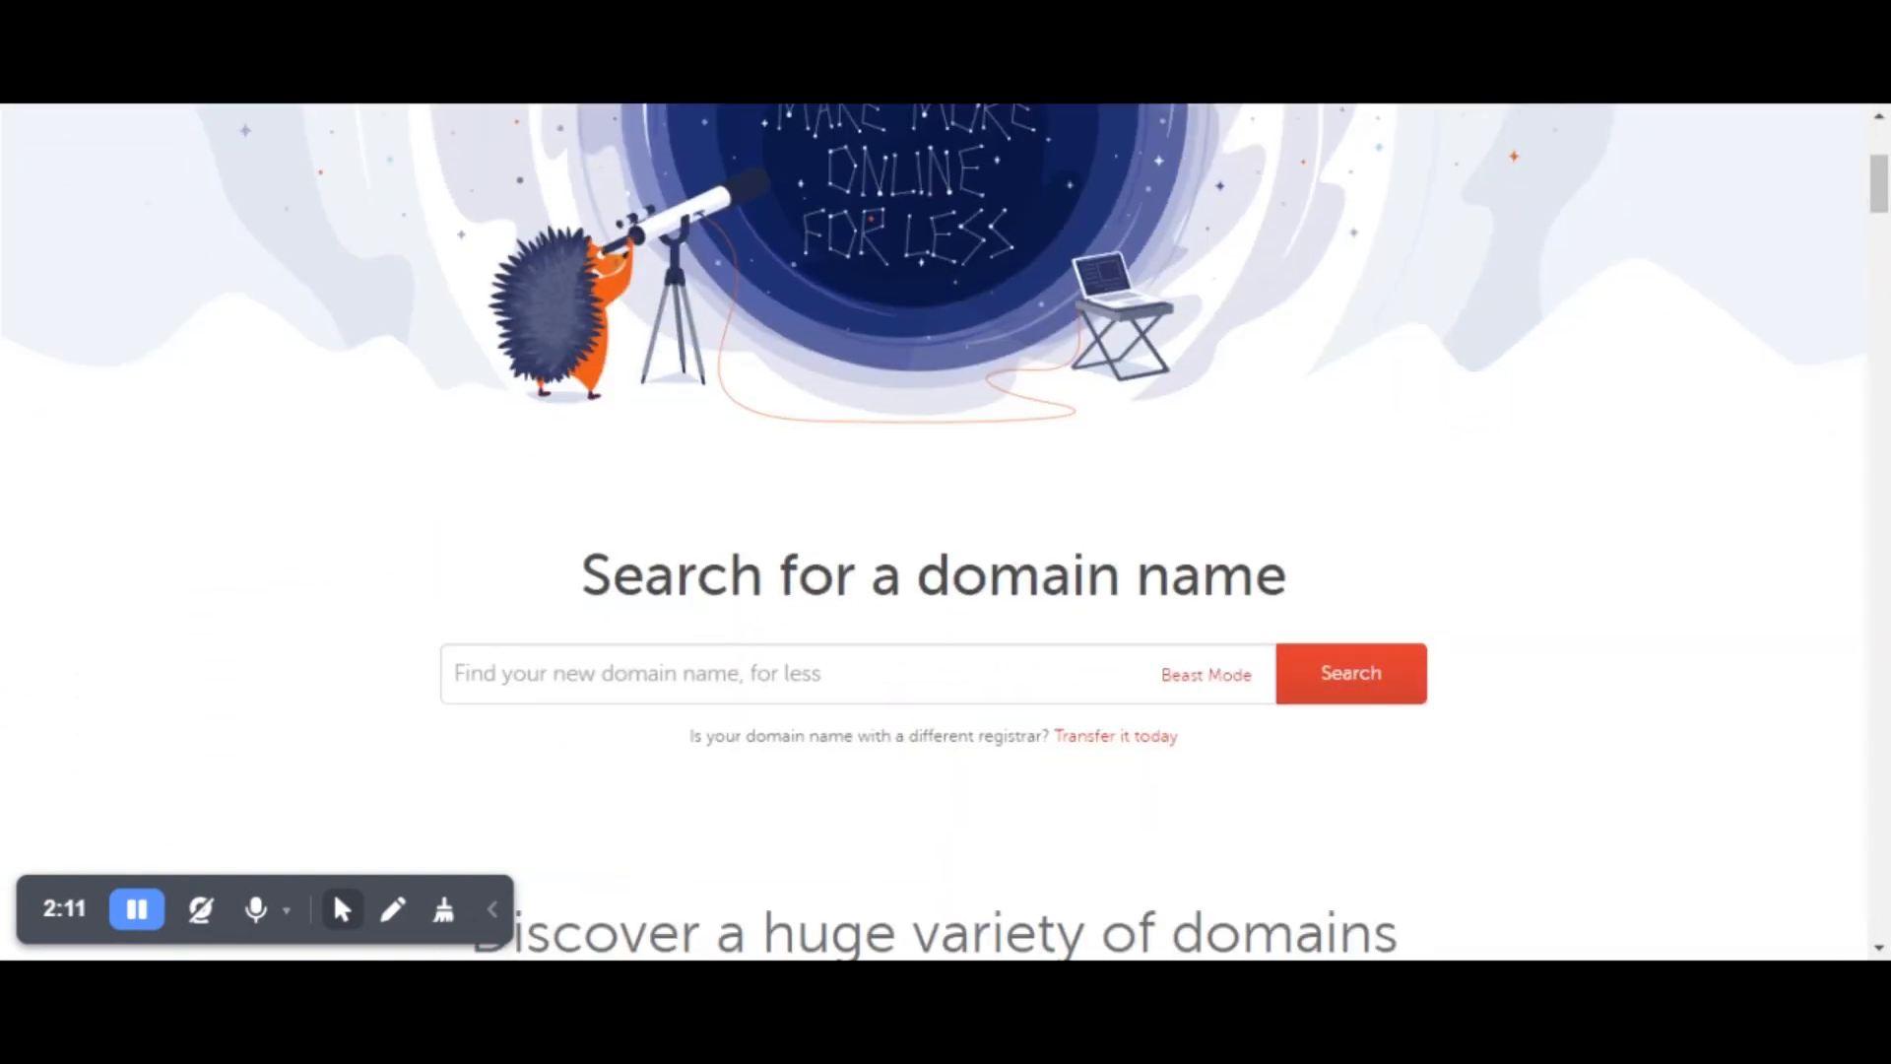
{"action": "left_click", "coordinate": [772, 673]}
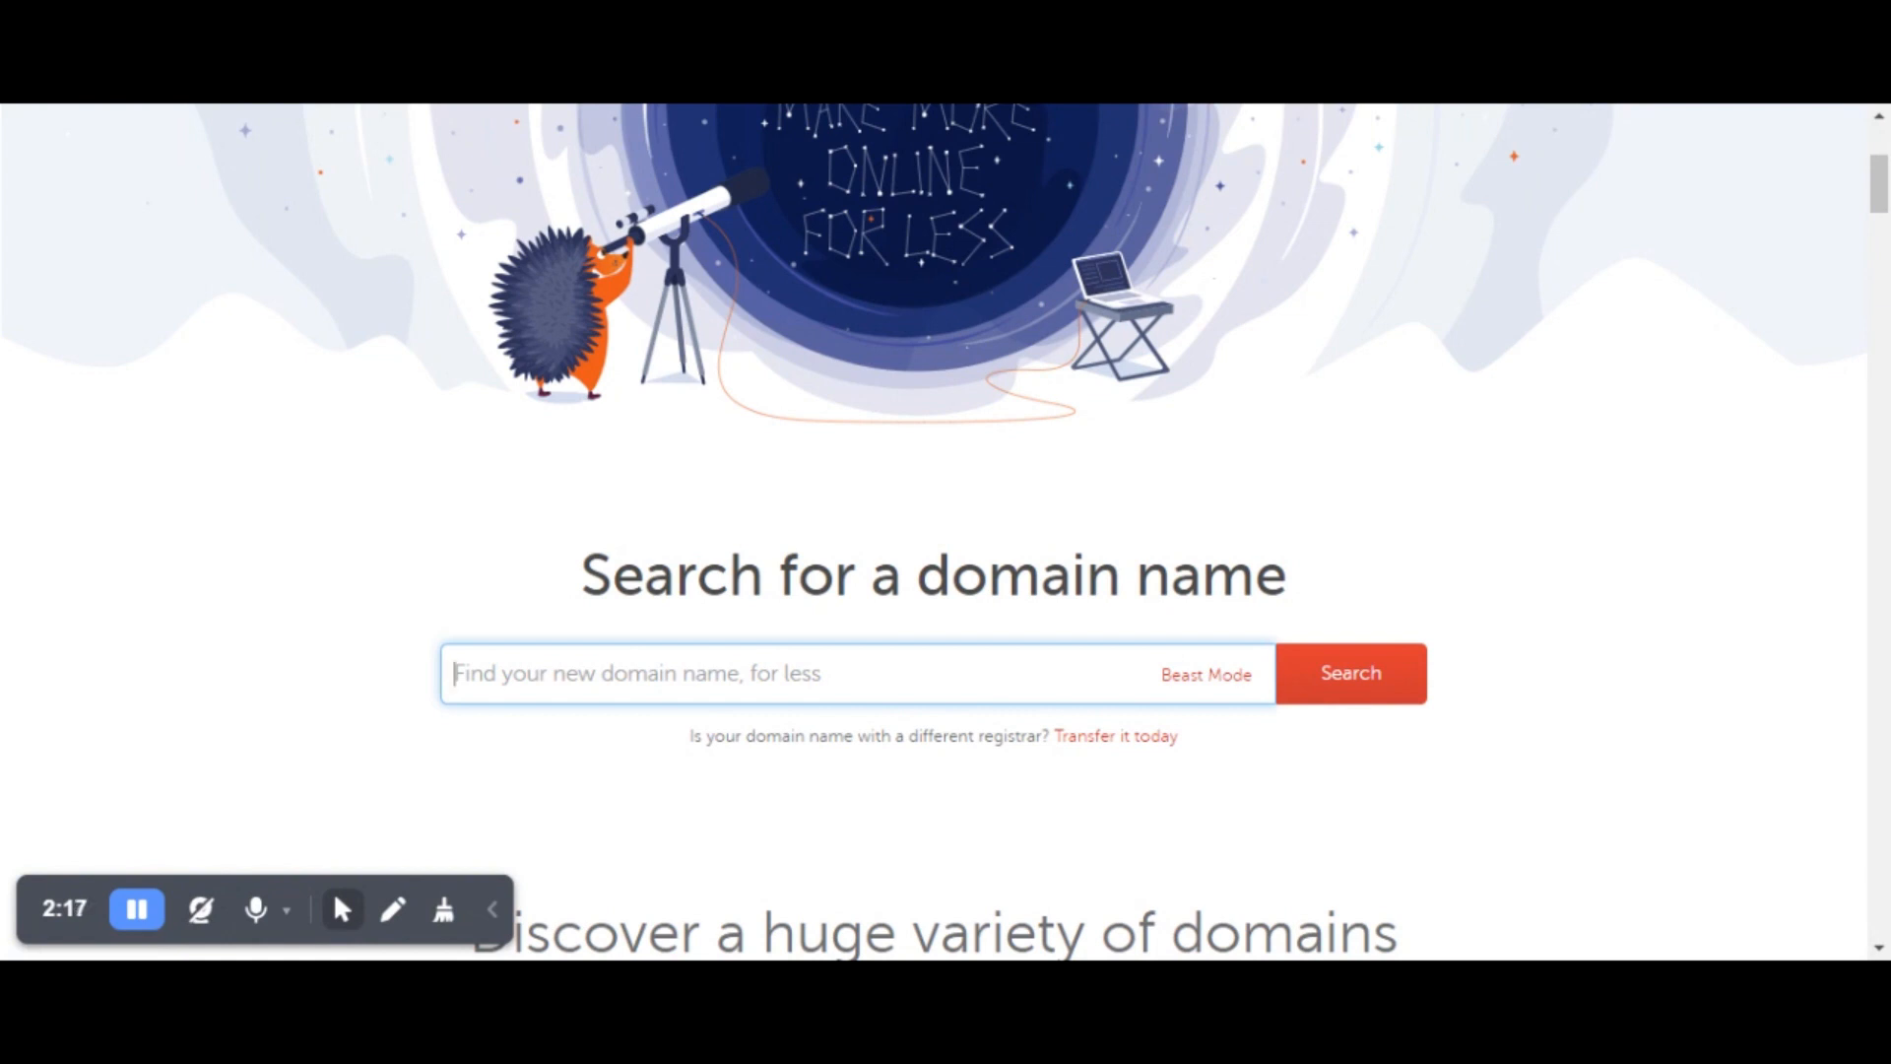
{"action": "type", "text": "hosting"}
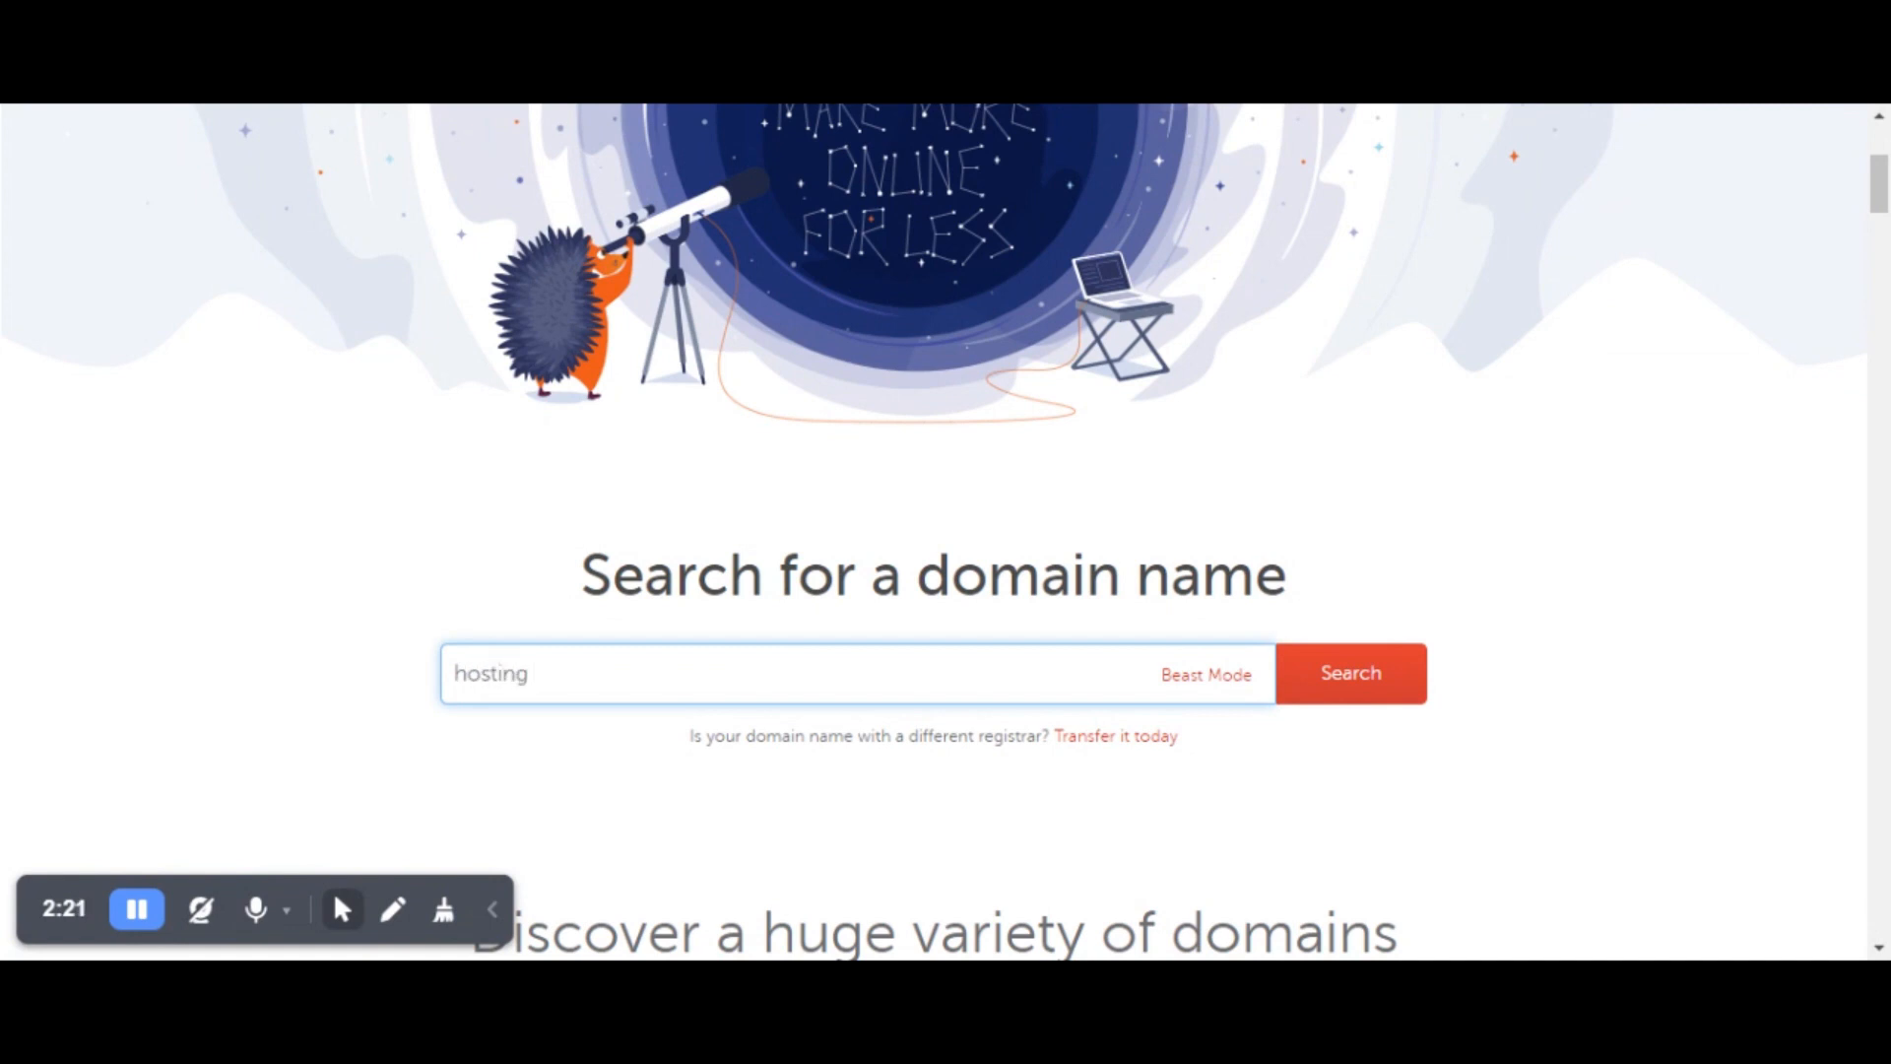
{"action": "key", "text": "BackSpace"}
{"action": "type", "text": "forpro"}
{"action": "type", "text": ".com"}
{"action": "key", "text": "Return"}
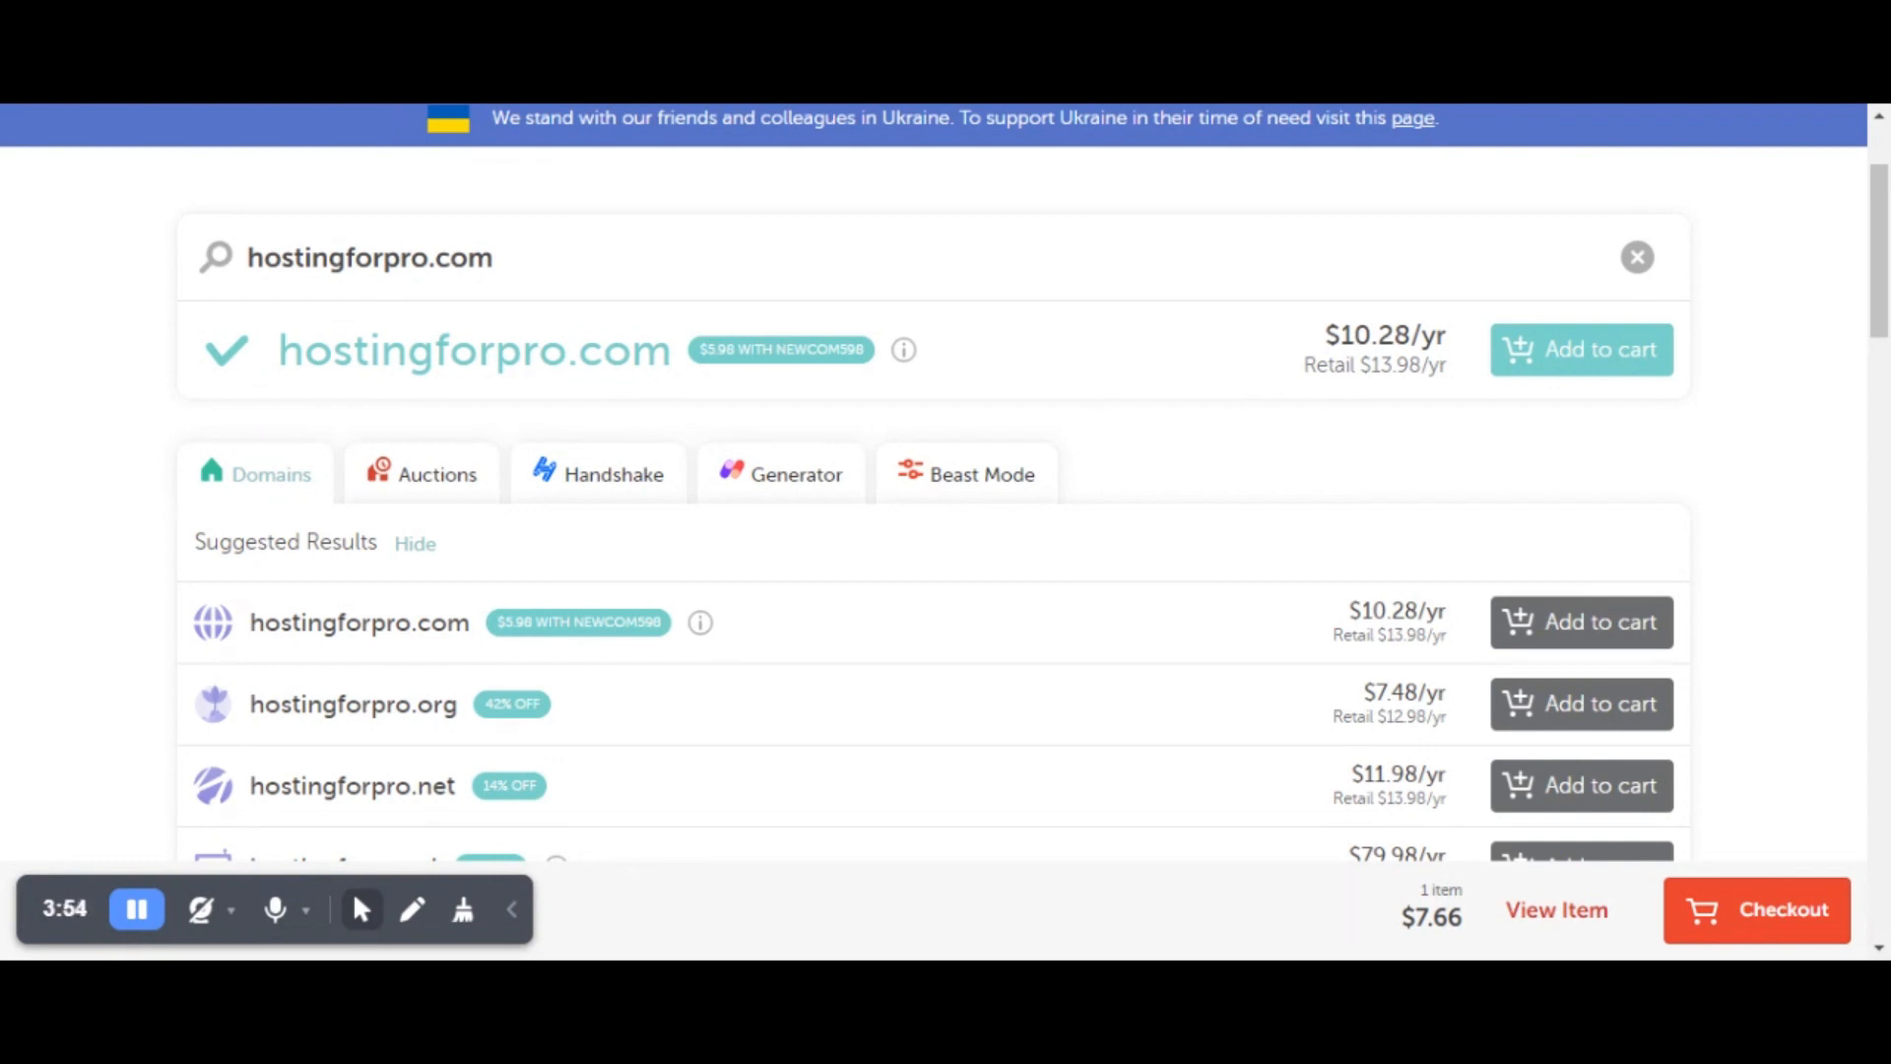
Review the suggested domain extensions and add hostingforpro.com to the cart.
{"action": "scroll", "coordinate": [1349, 410], "scroll_direction": "down", "scroll_amount": 12}
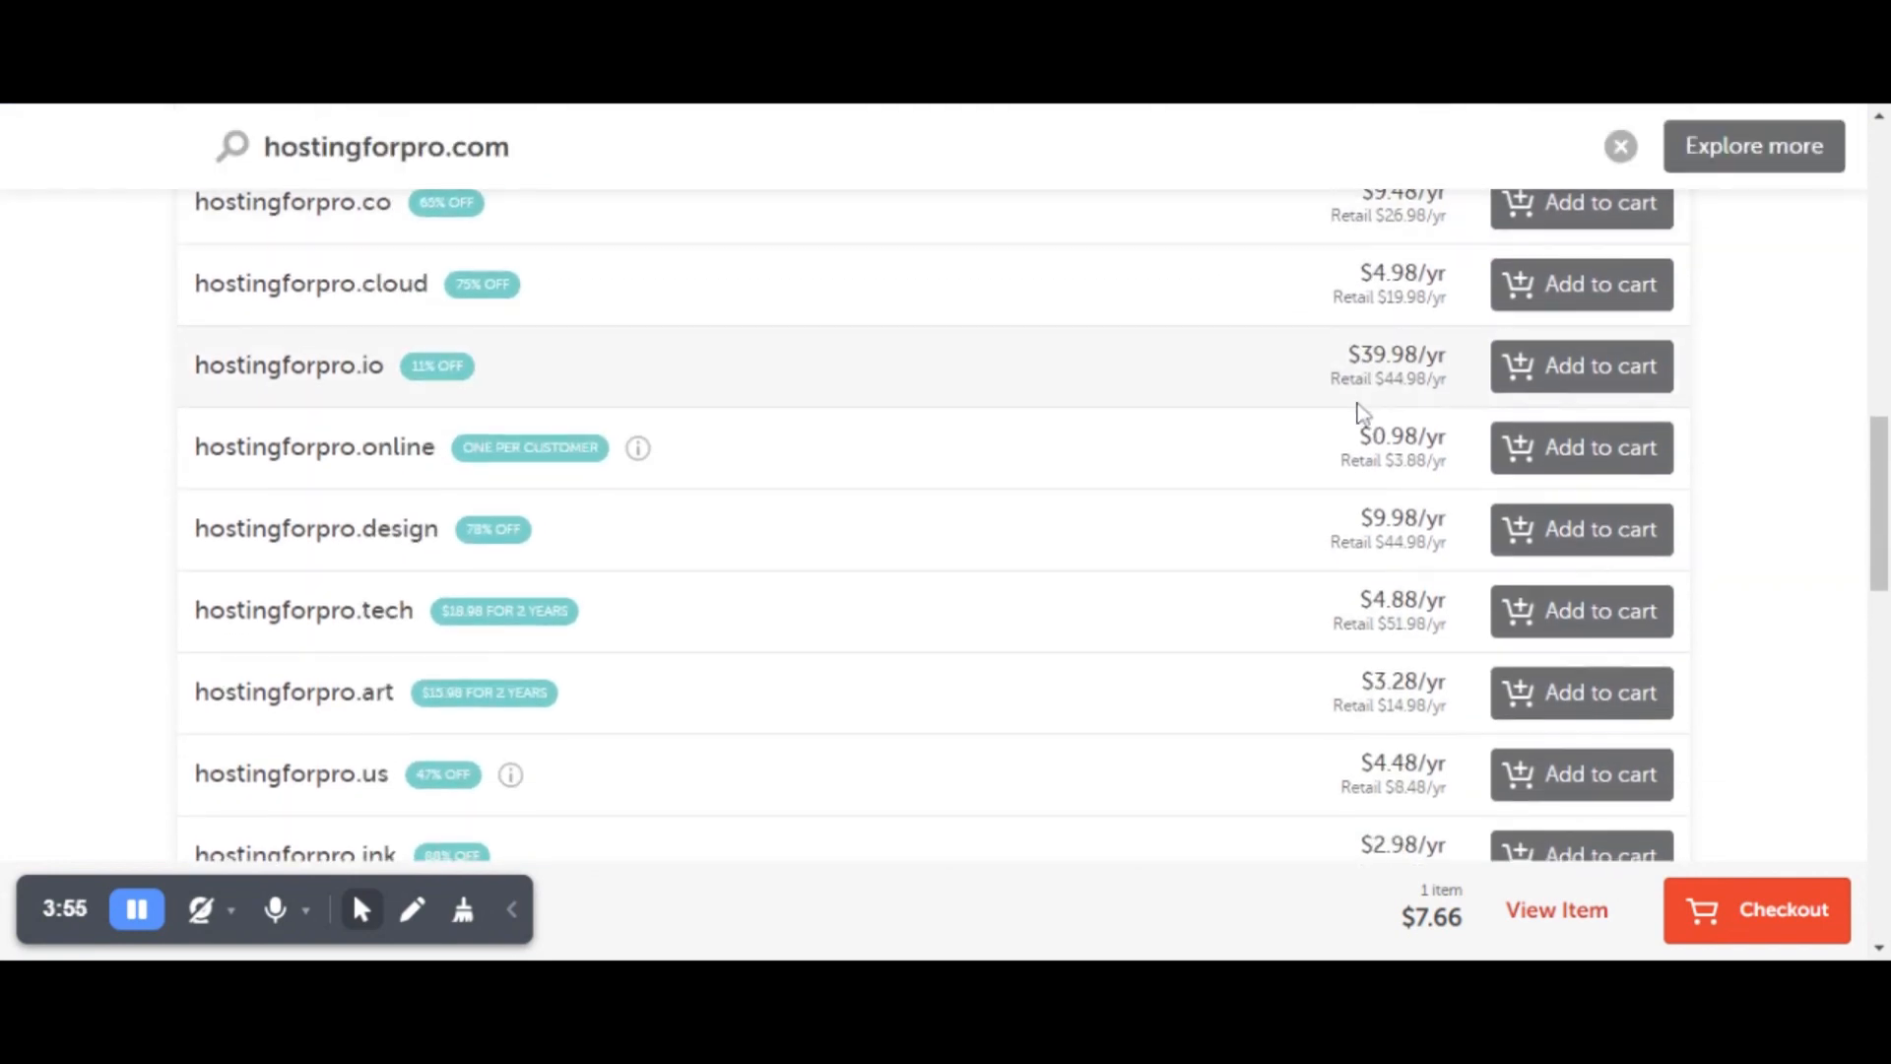
{"action": "scroll", "coordinate": [1349, 410], "scroll_direction": "up", "scroll_amount": 15}
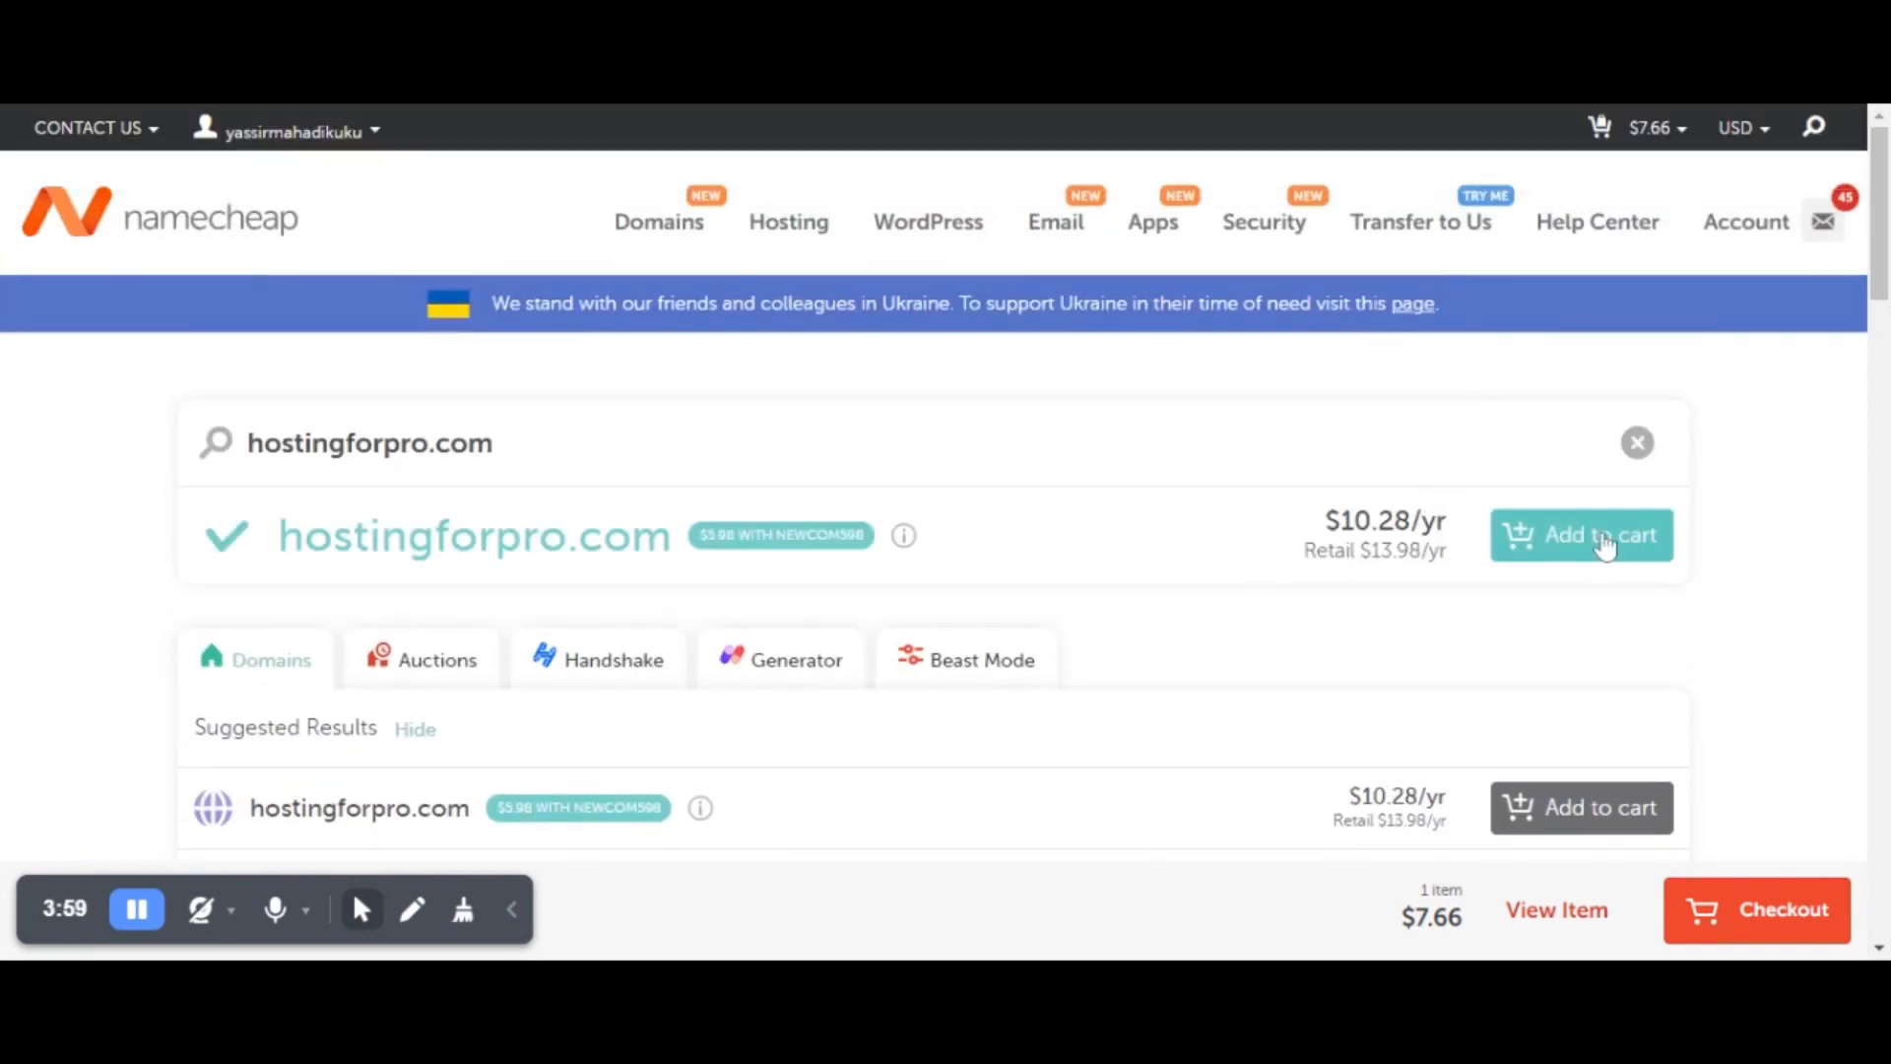
{"action": "left_click", "coordinate": [1573, 545]}
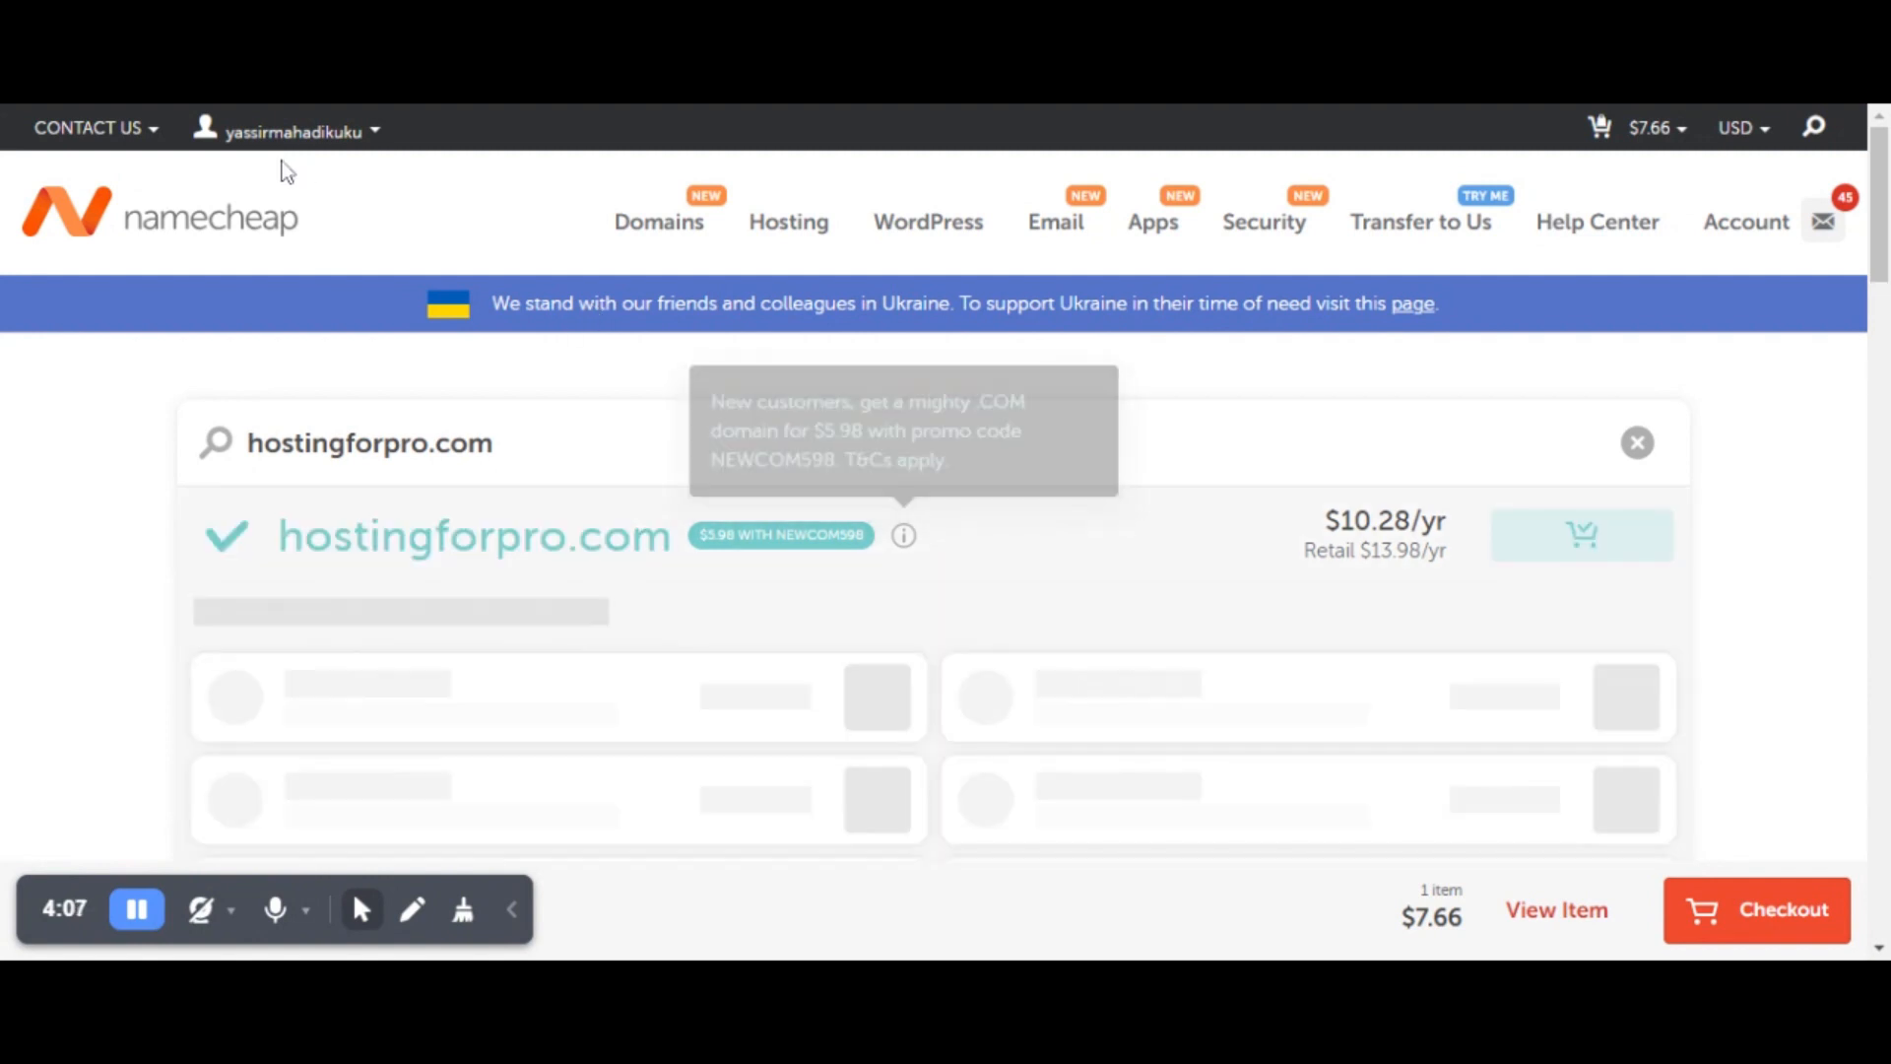
{"action": "mouse_move", "coordinate": [245, 108]}
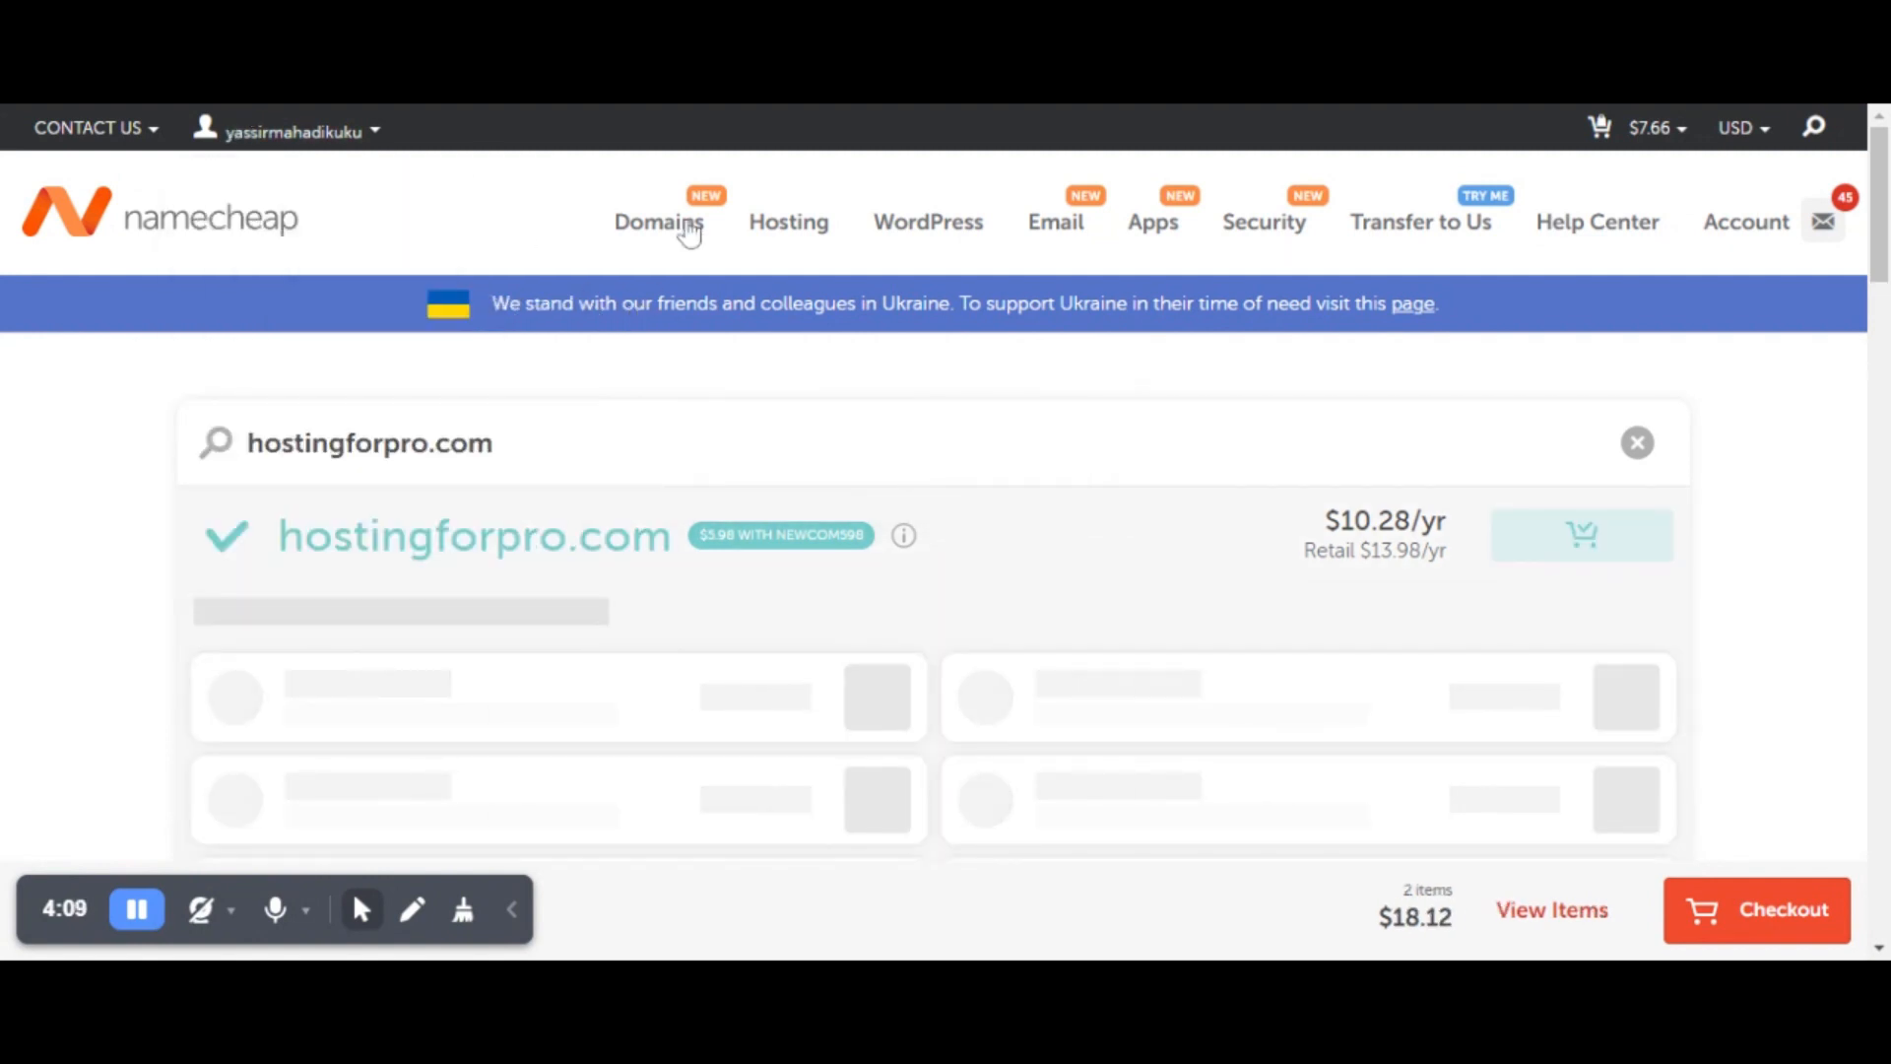
{"action": "mouse_move", "coordinate": [667, 229]}
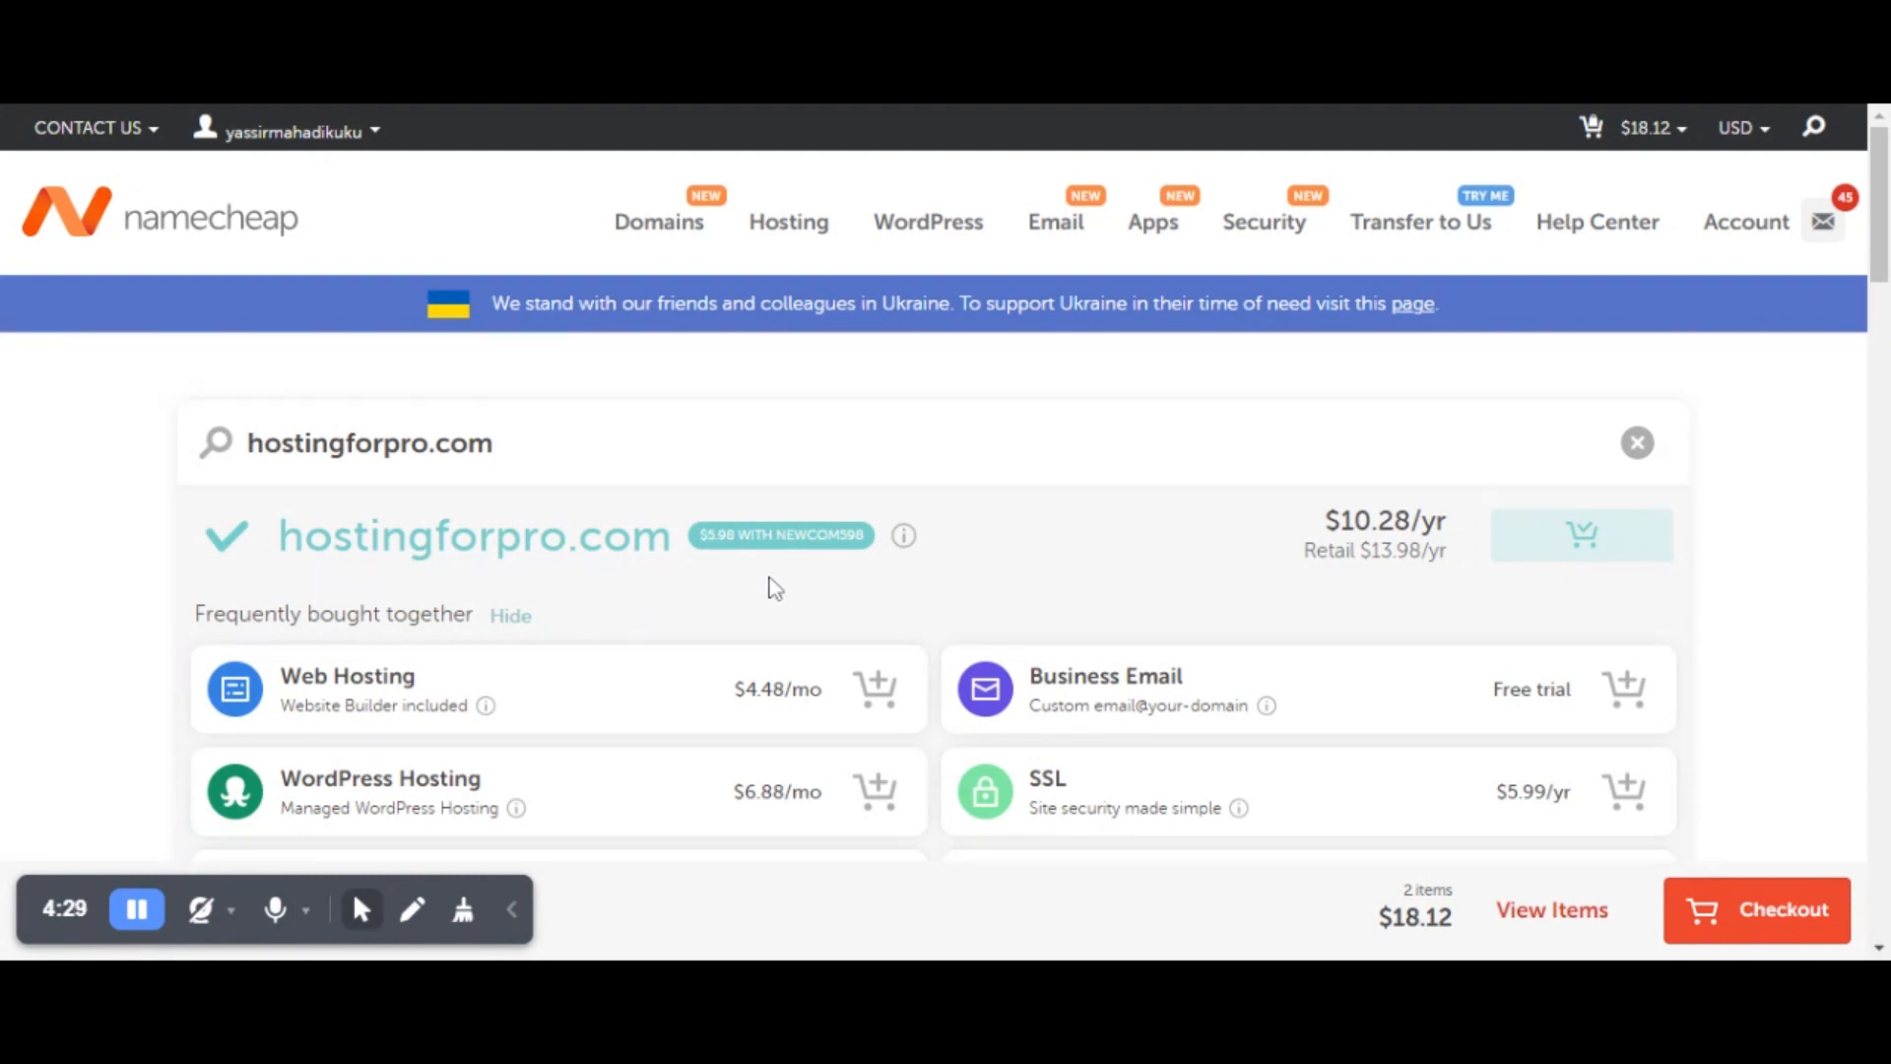
View the items in the cart and proceed to checkout.
{"action": "left_click", "coordinate": [1655, 714]}
{"action": "scroll", "coordinate": [1706, 811], "scroll_direction": "down", "scroll_amount": 2}
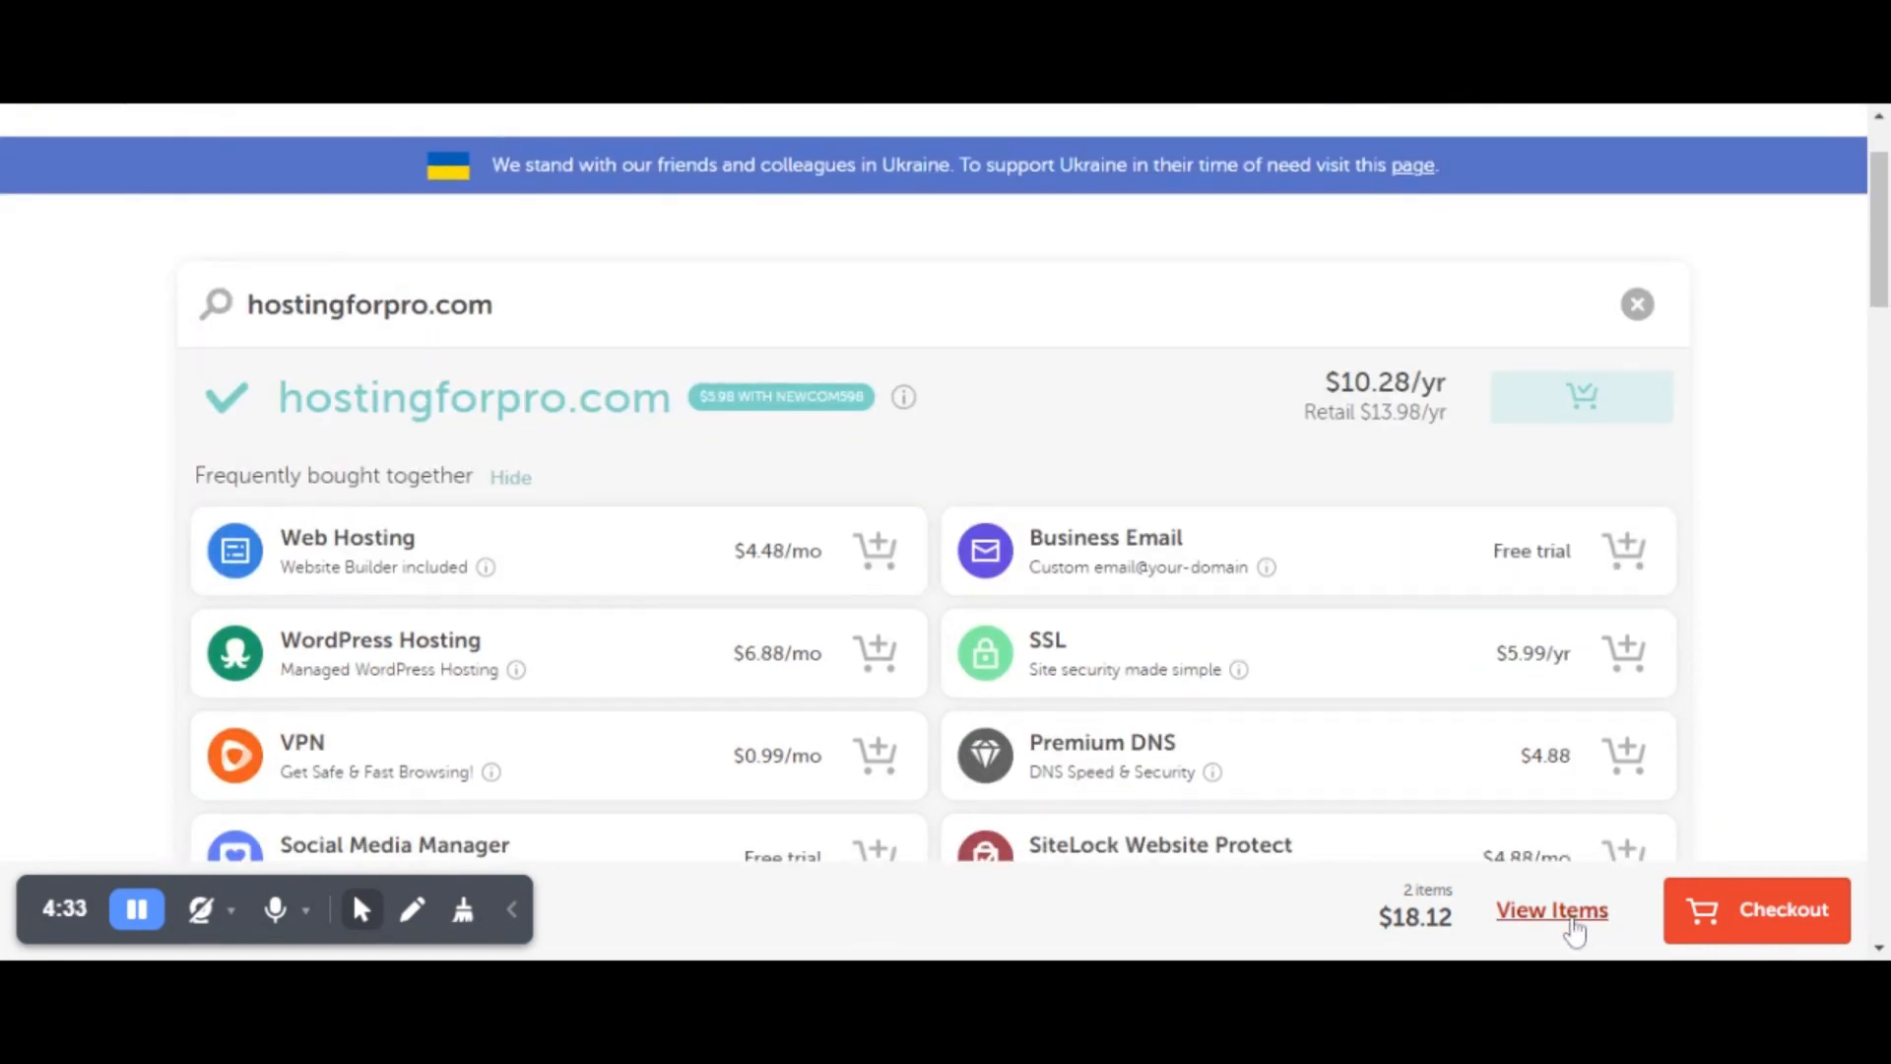
{"action": "left_click", "coordinate": [1575, 926]}
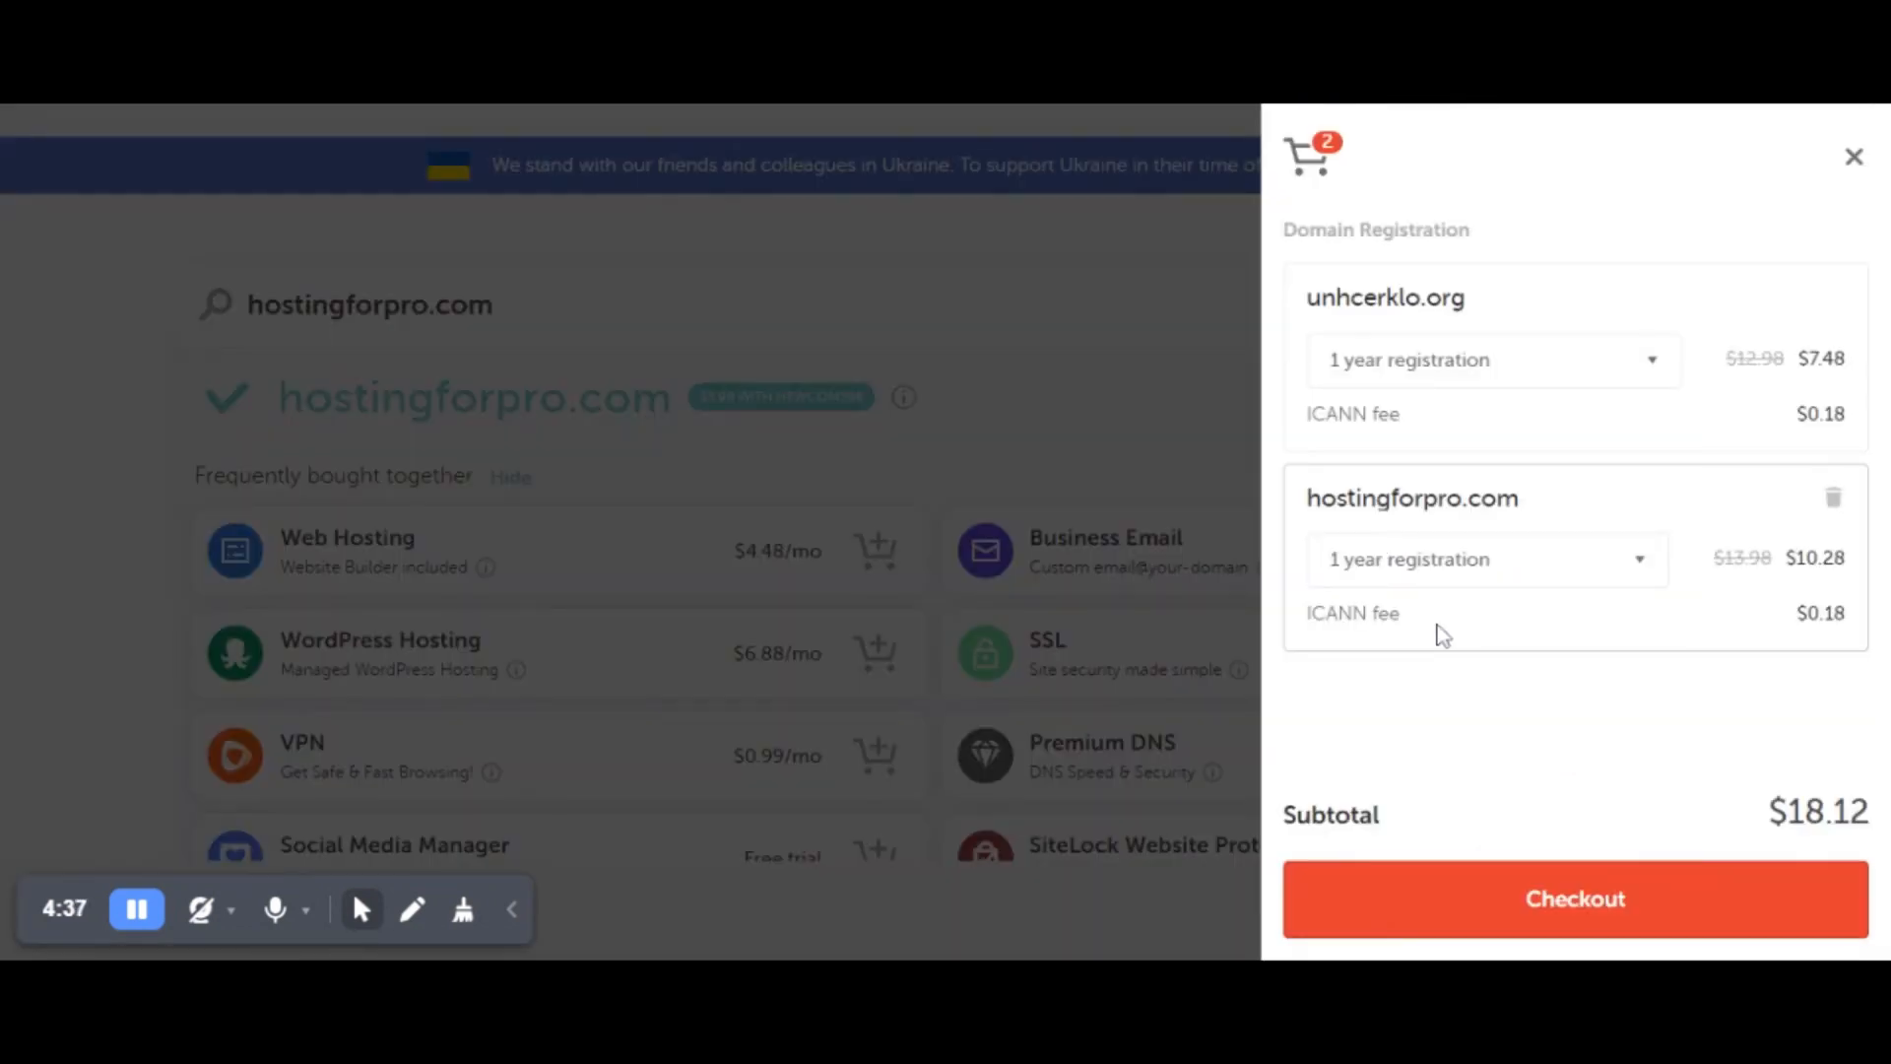
{"action": "left_click", "coordinate": [1592, 918]}
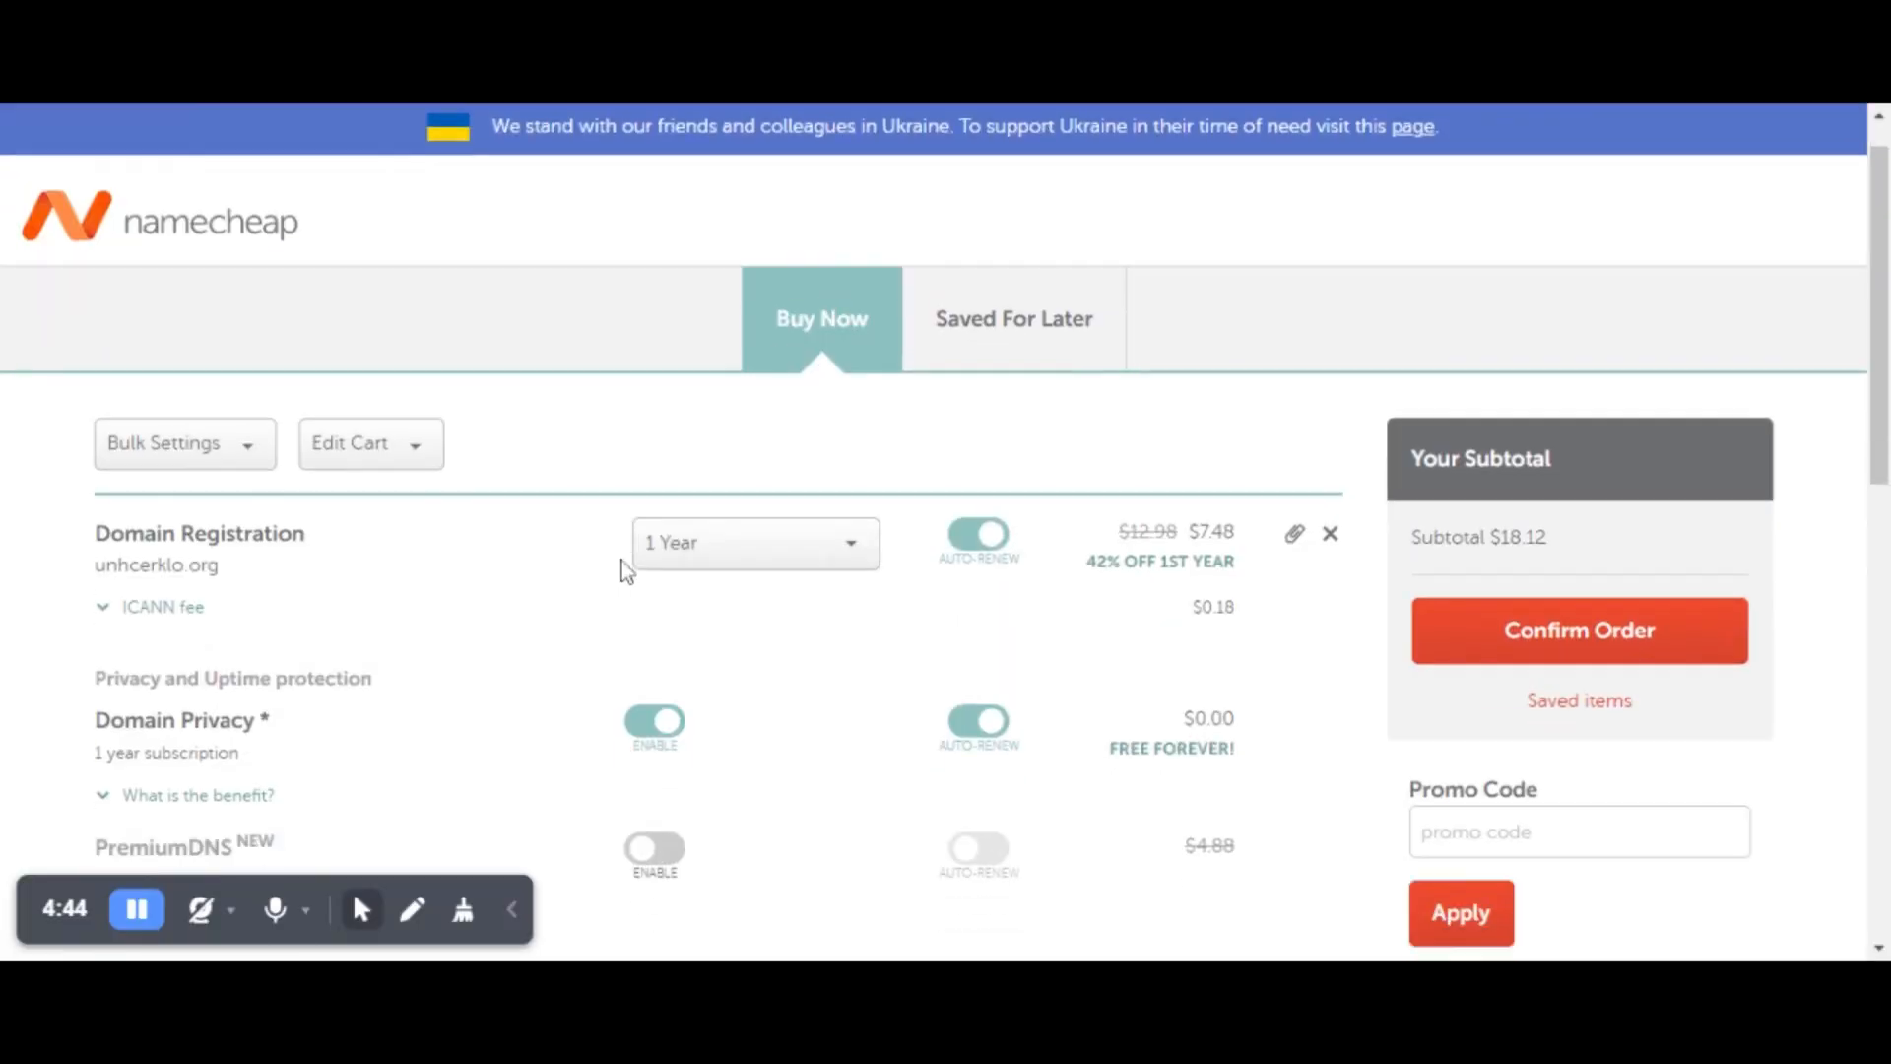
Remove the unhcerklo.org registration from the cart and review the remaining order and optional add-ons.
{"action": "scroll", "coordinate": [623, 570], "scroll_direction": "down", "scroll_amount": 2}
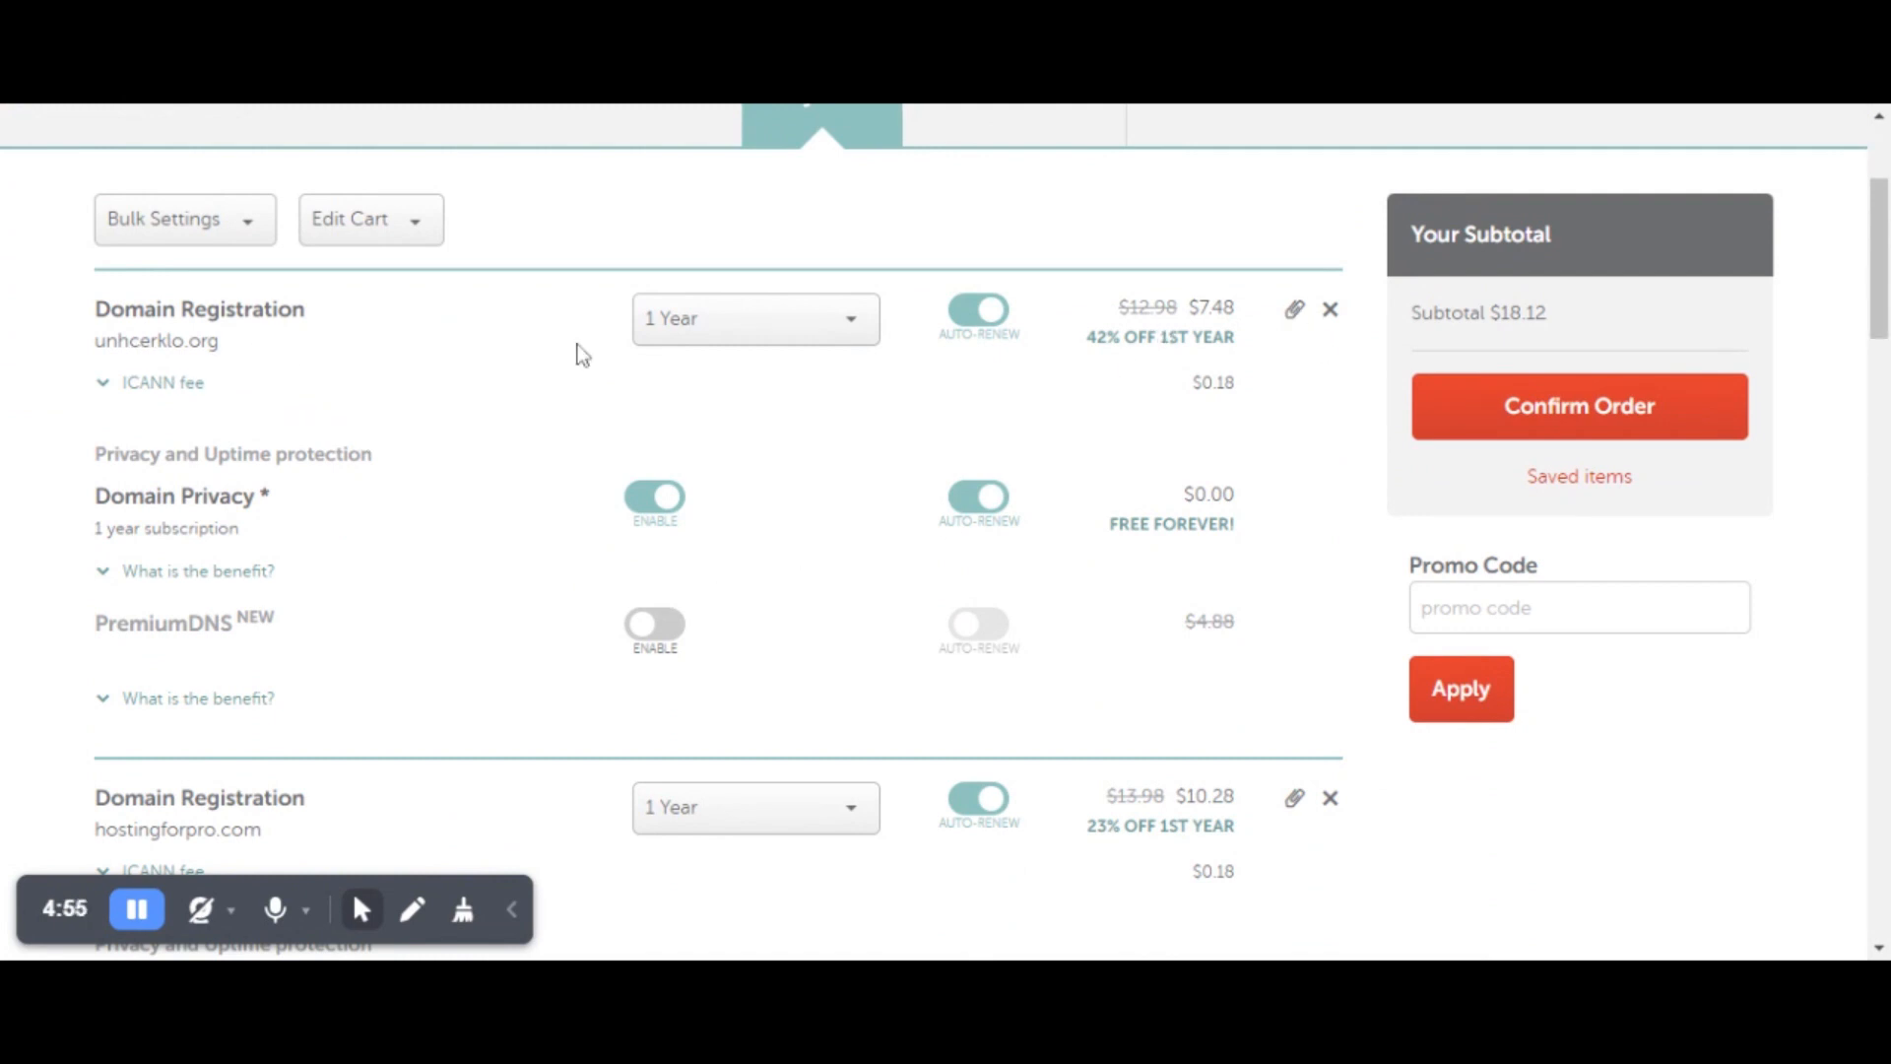
{"action": "left_click", "coordinate": [1331, 313]}
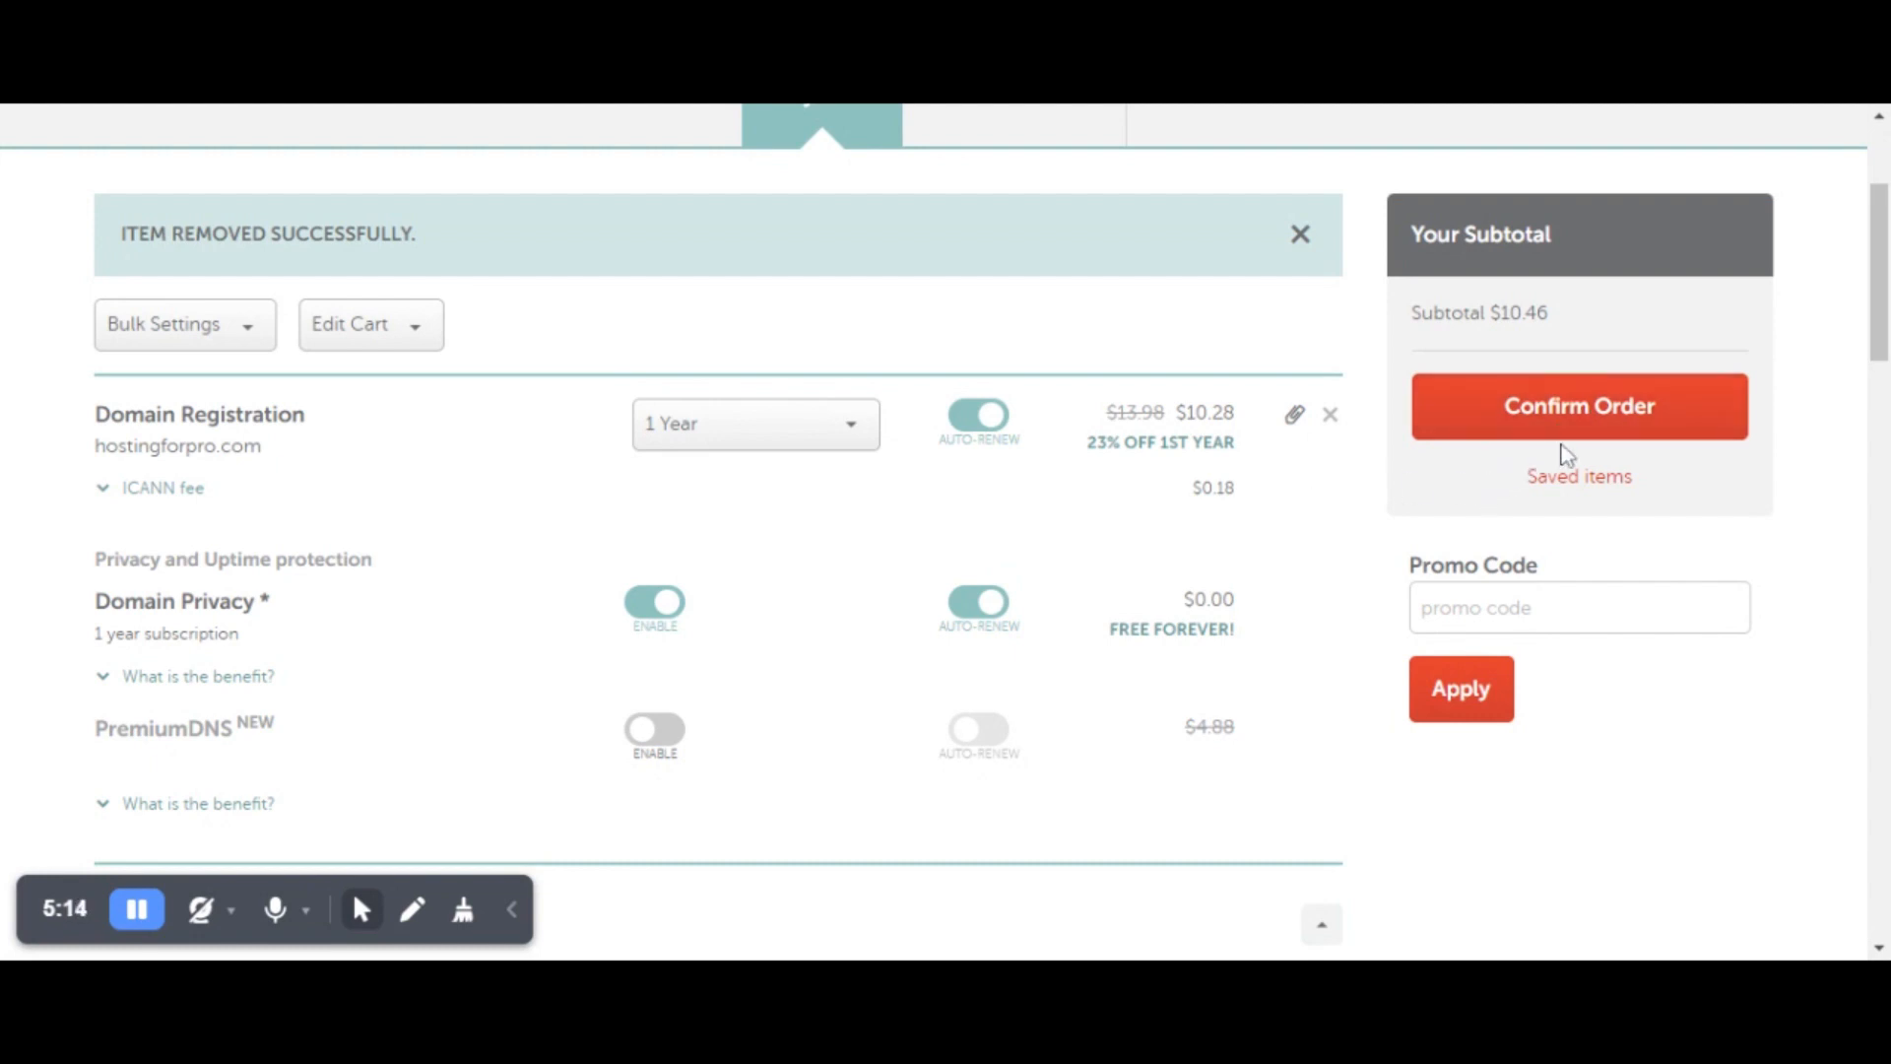
{"action": "scroll", "coordinate": [764, 596], "scroll_direction": "down", "scroll_amount": 5}
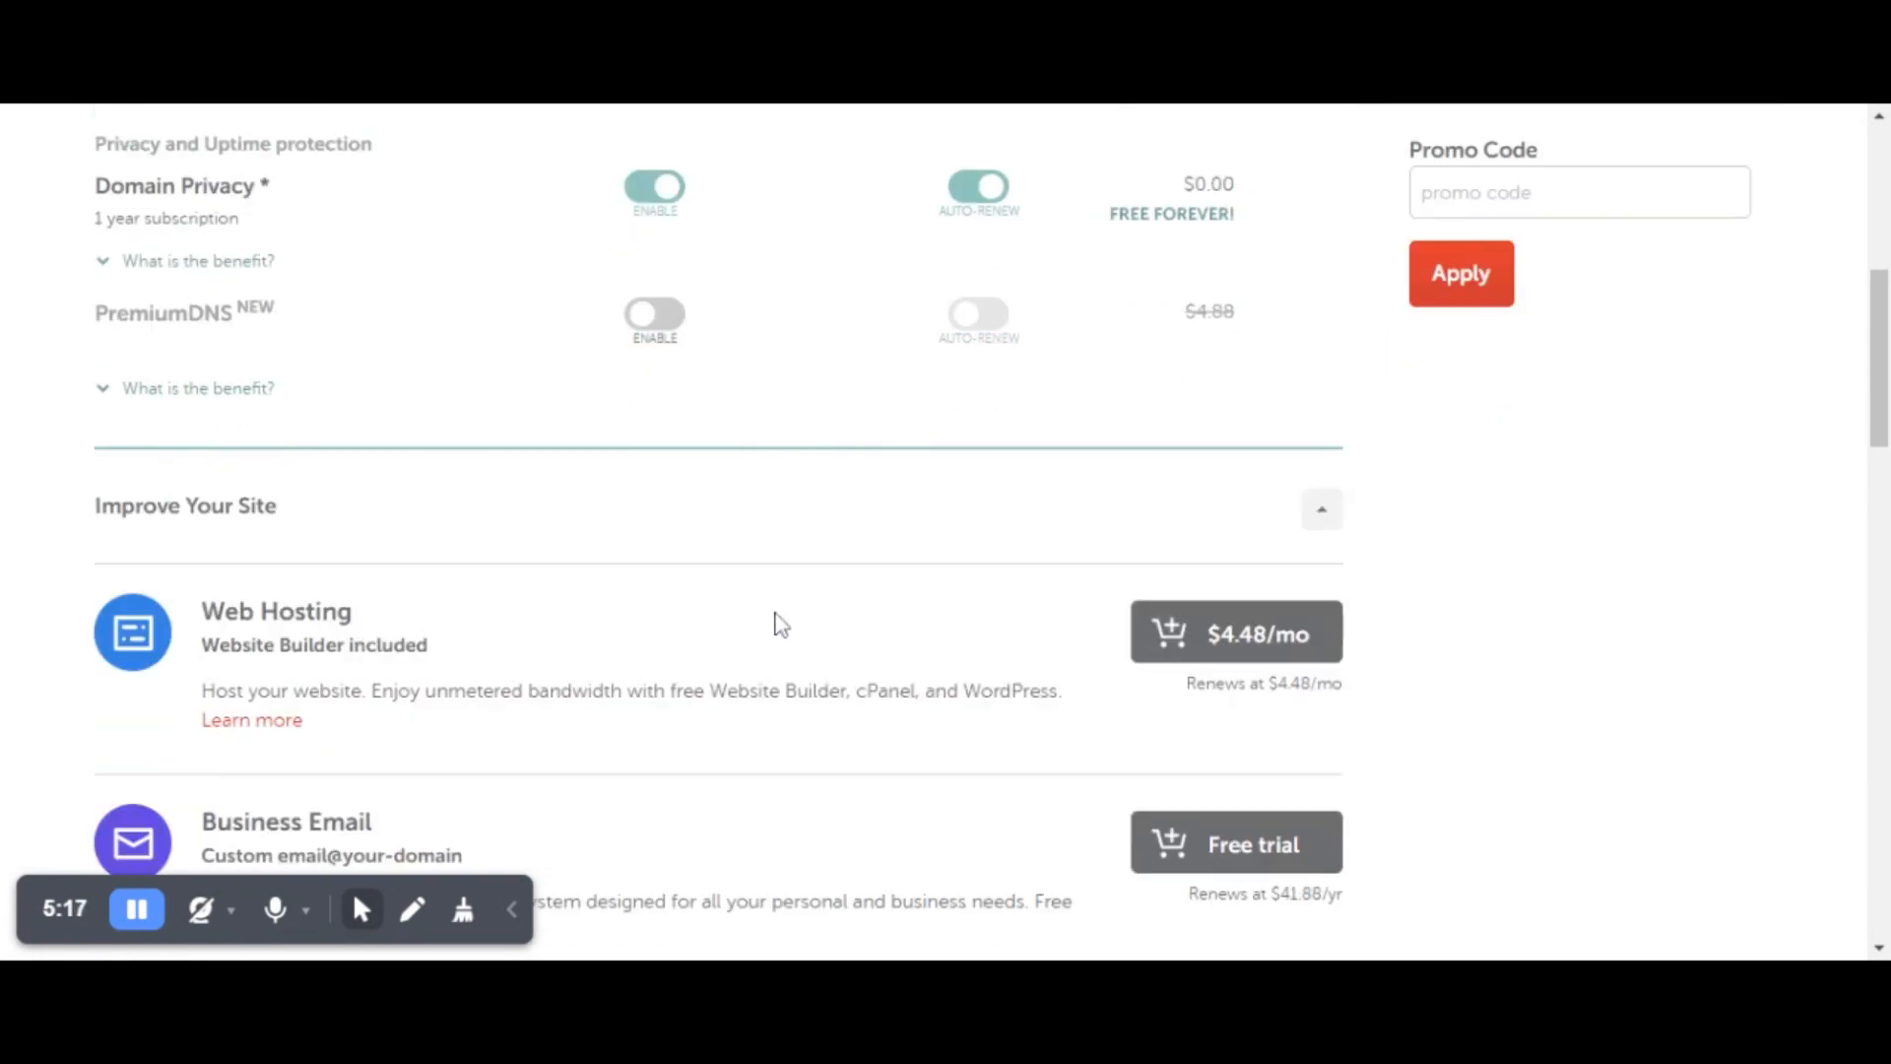
{"action": "scroll", "coordinate": [788, 626], "scroll_direction": "down", "scroll_amount": 4}
{"action": "scroll", "coordinate": [829, 629], "scroll_direction": "up", "scroll_amount": 6}
{"action": "scroll", "coordinate": [838, 579], "scroll_direction": "up", "scroll_amount": 6}
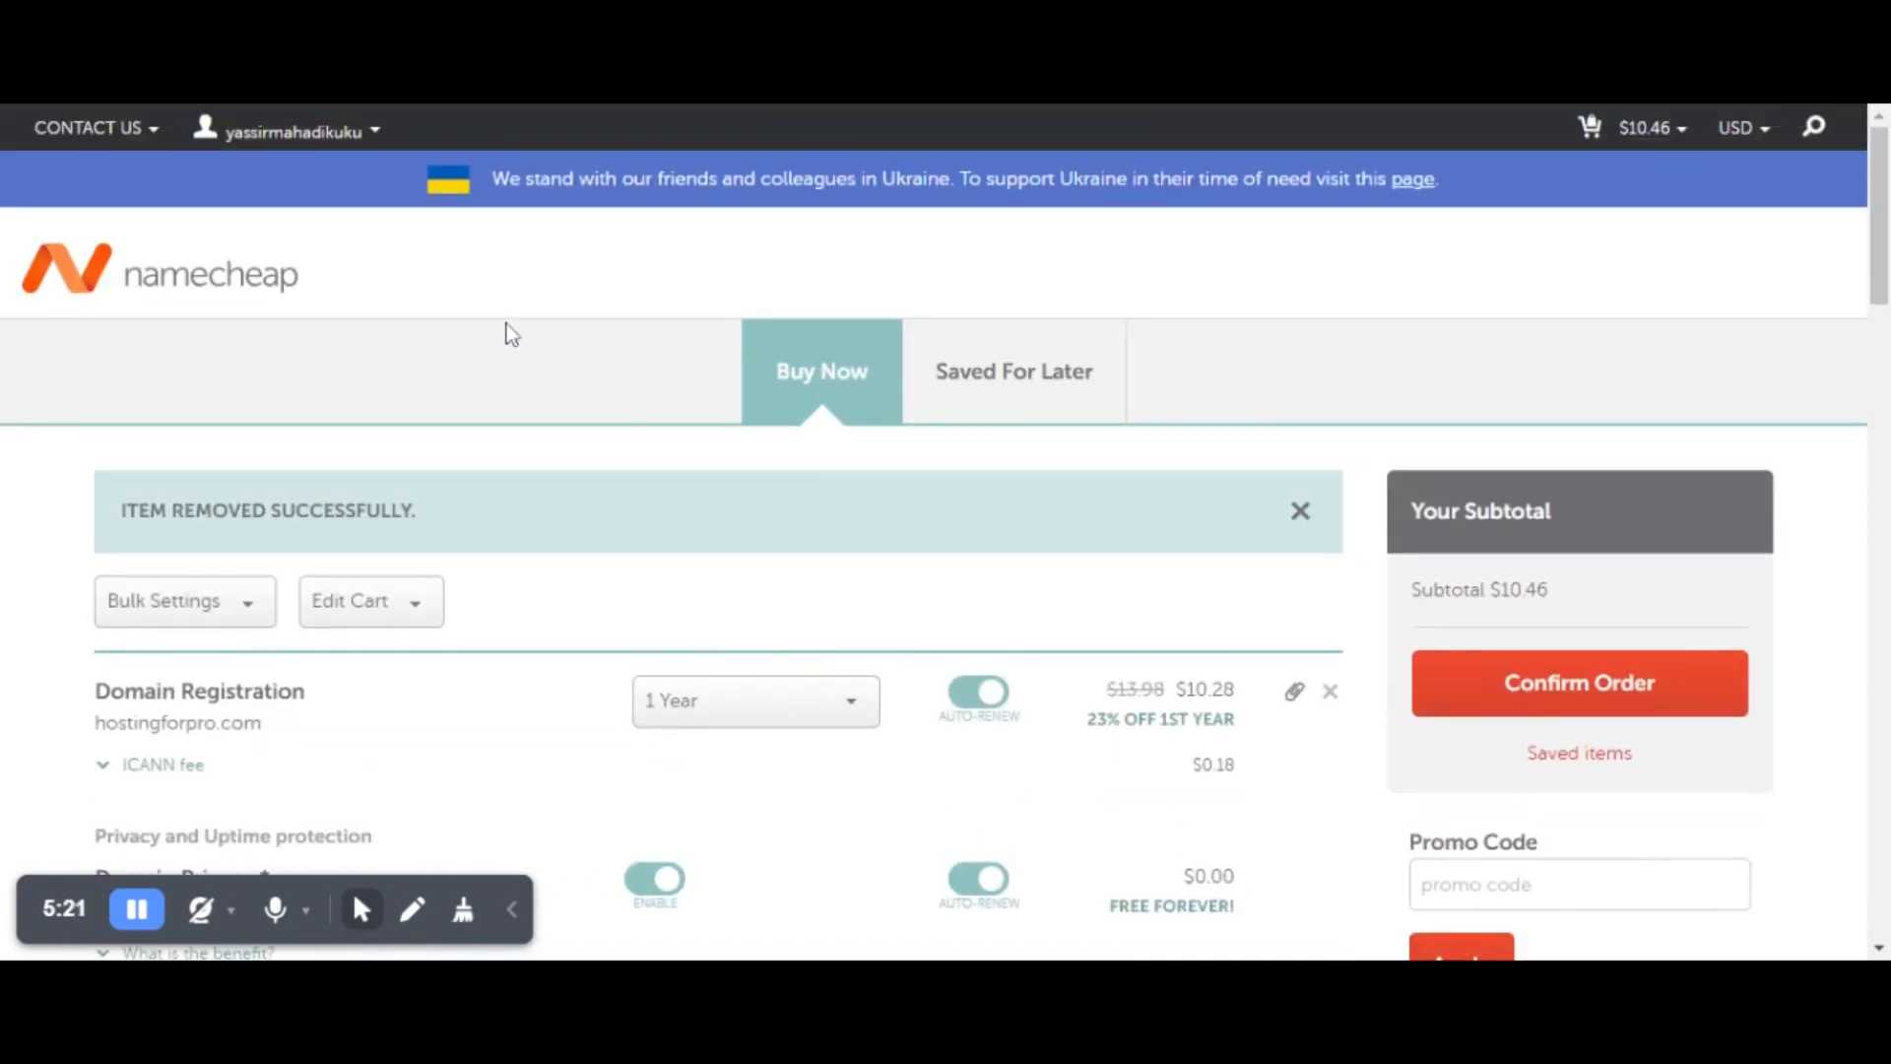
Go to the account dashboard, look over the recently active domains, and open the full domain list.
{"action": "left_click", "coordinate": [363, 133]}
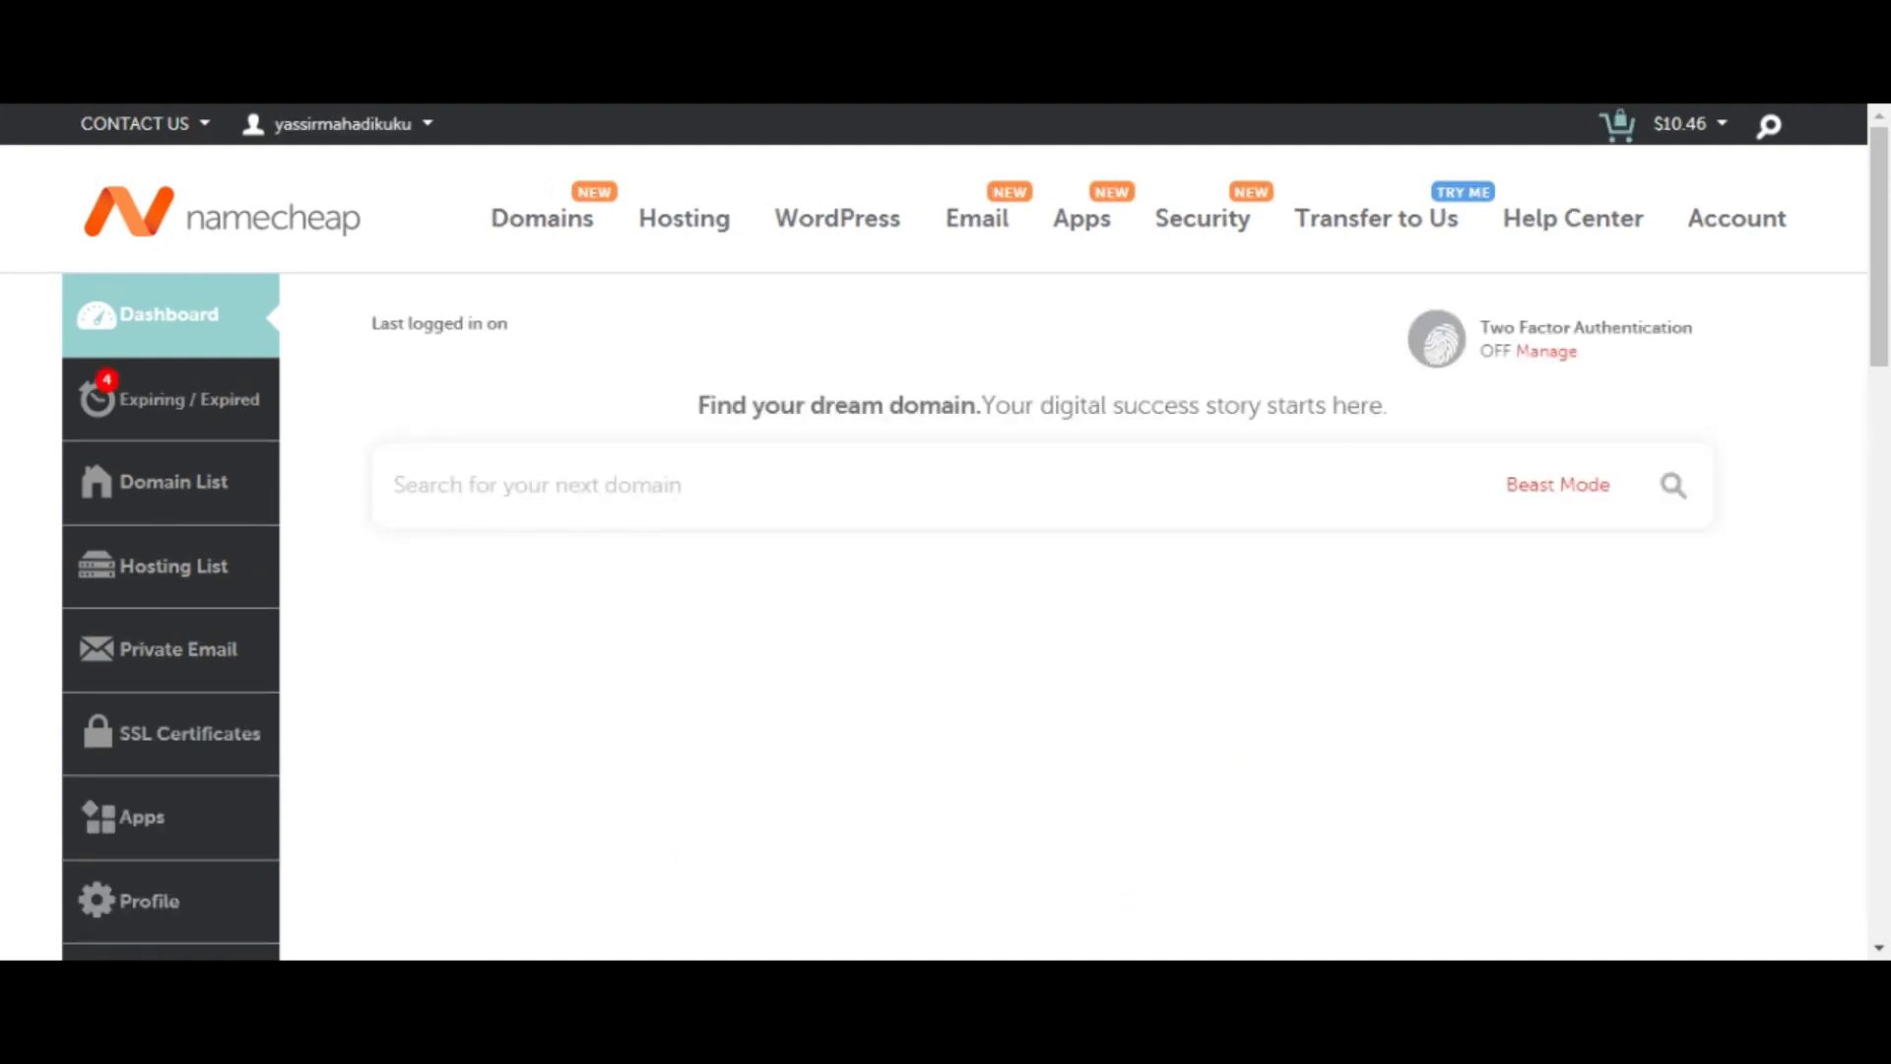
{"action": "scroll", "coordinate": [557, 690], "scroll_direction": "down", "scroll_amount": 4}
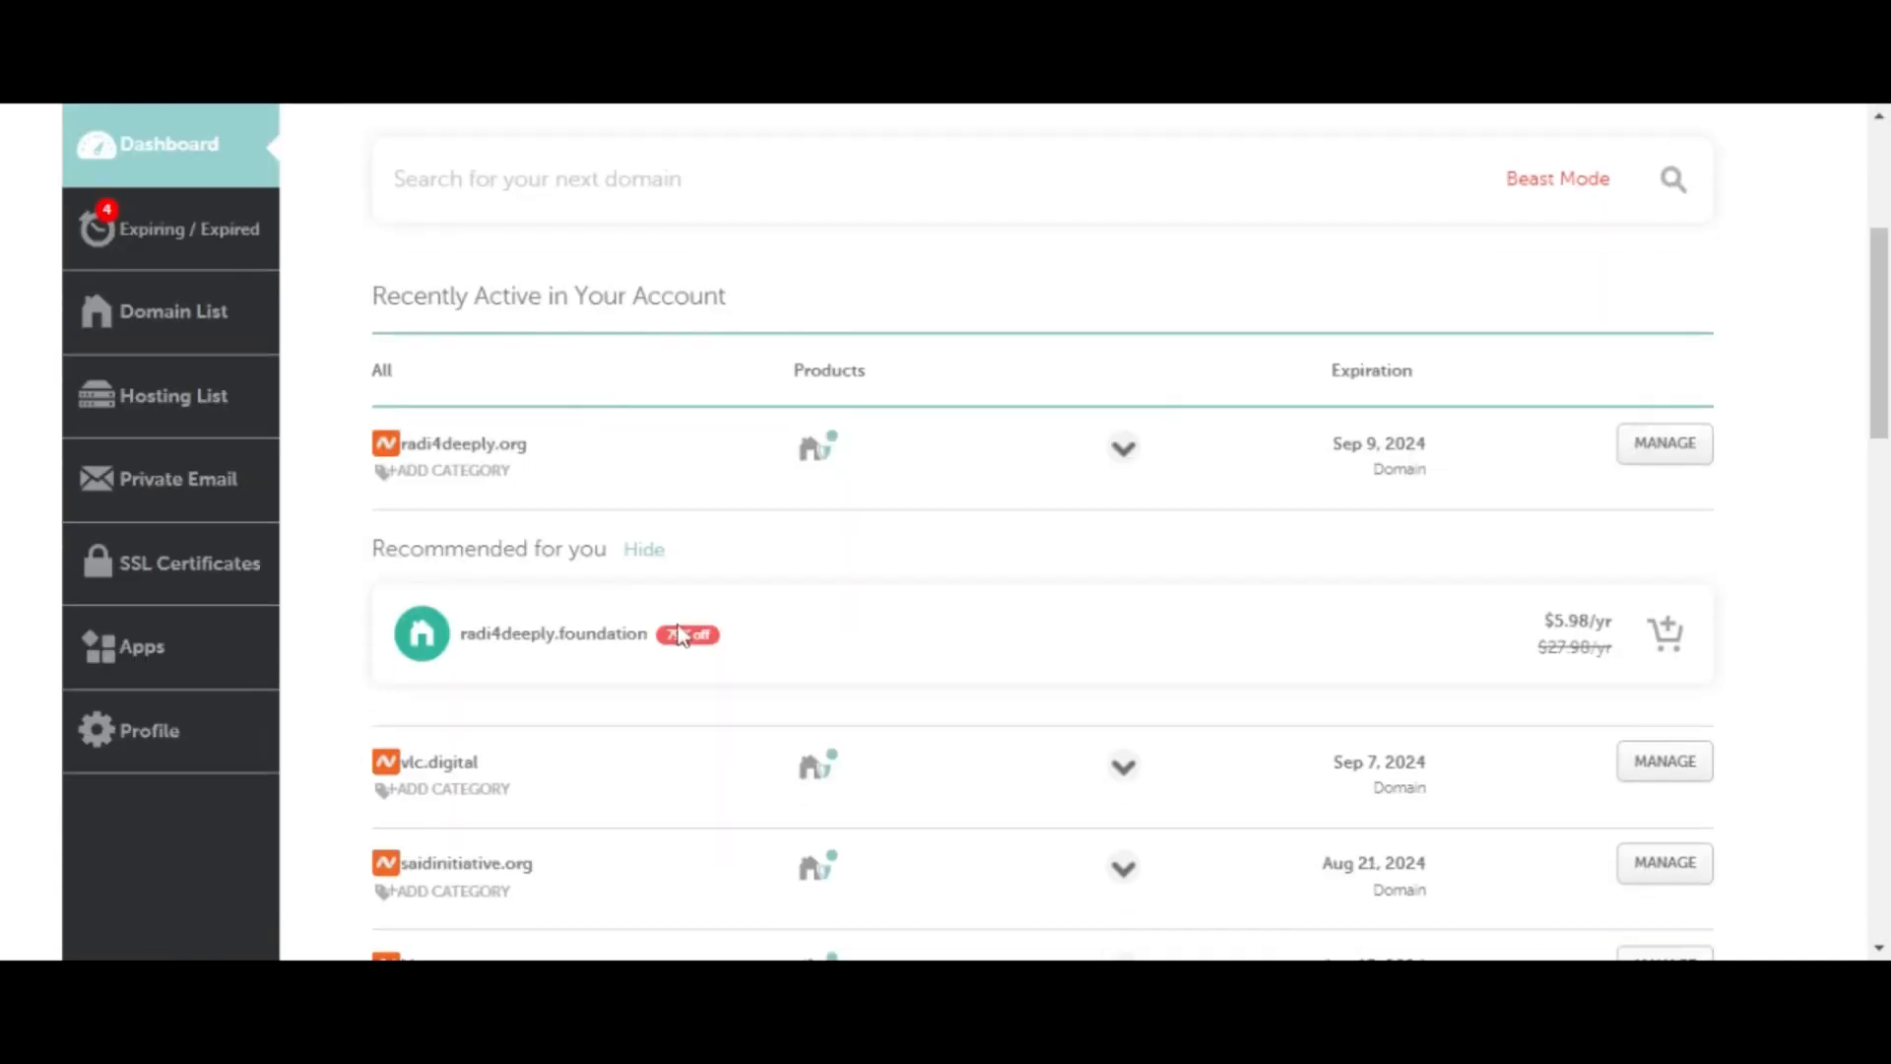
{"action": "scroll", "coordinate": [561, 695], "scroll_direction": "down", "scroll_amount": 3}
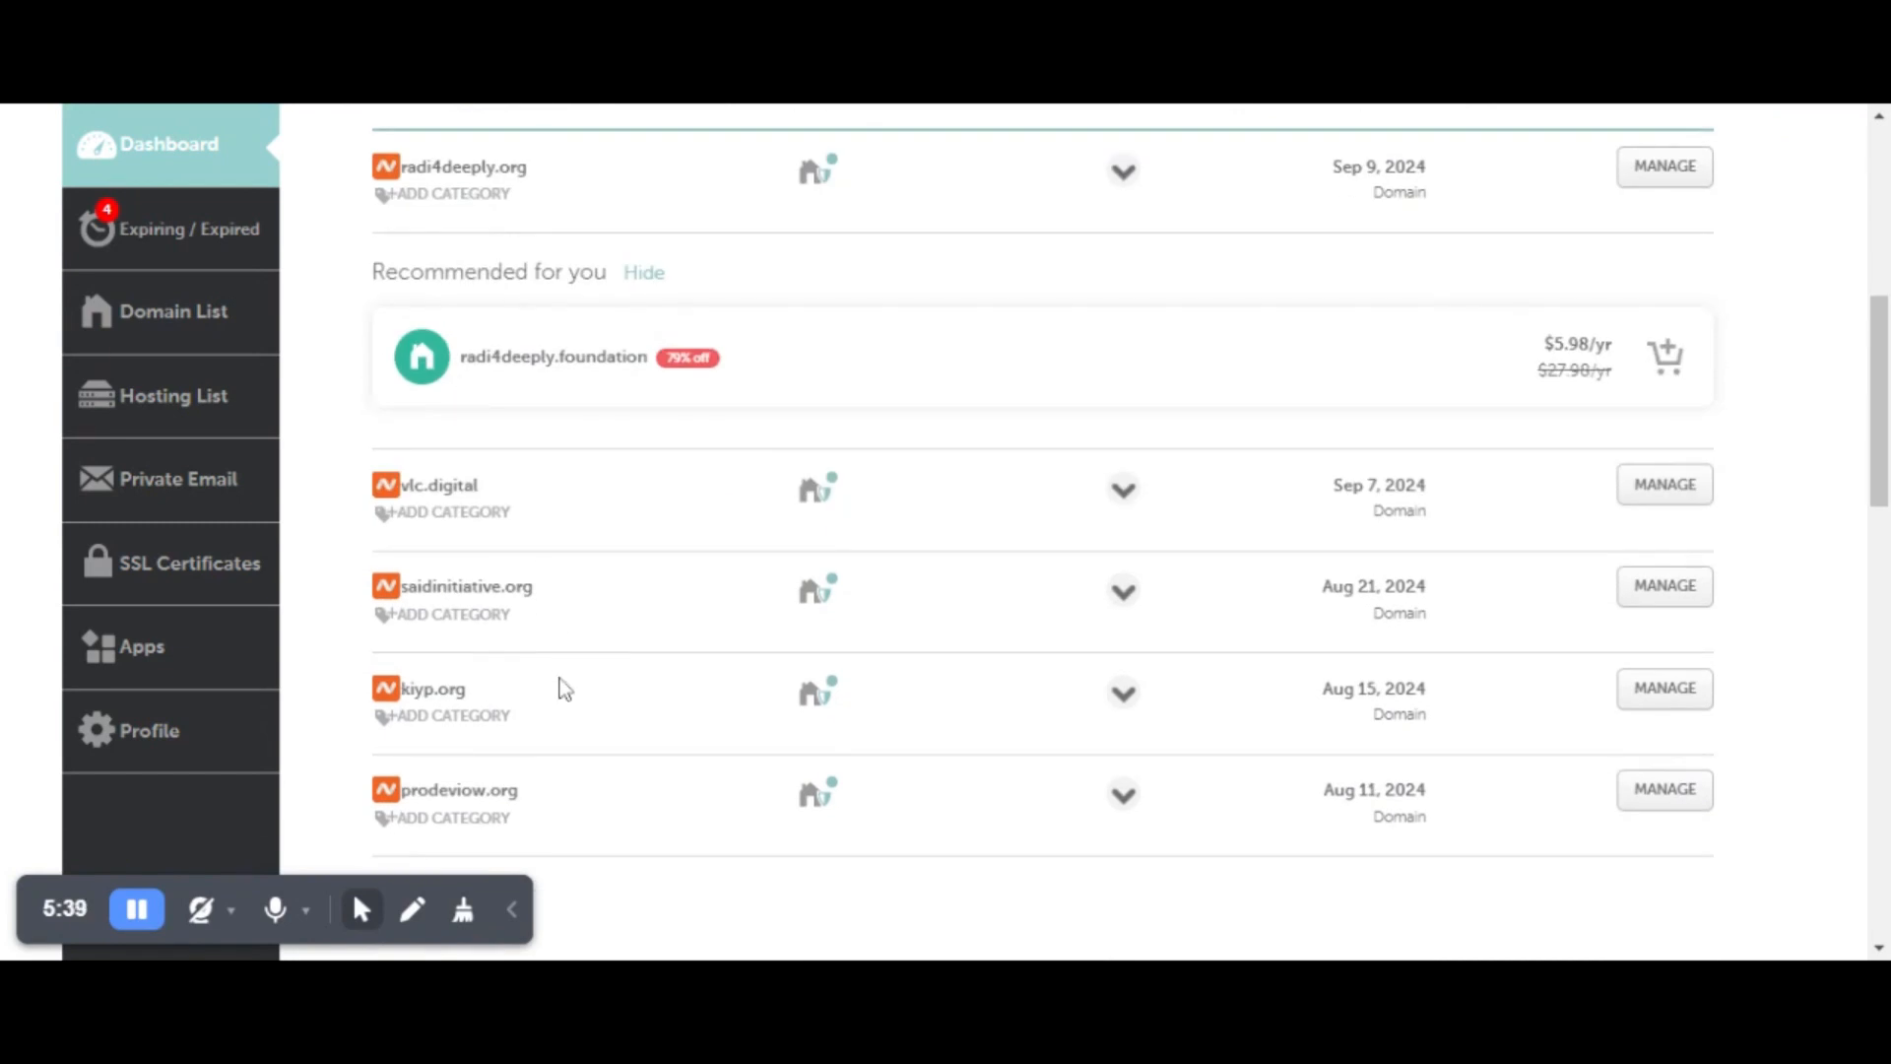
{"action": "scroll", "coordinate": [567, 710], "scroll_direction": "down", "scroll_amount": 3}
{"action": "scroll", "coordinate": [616, 660], "scroll_direction": "up", "scroll_amount": 3}
{"action": "left_click", "coordinate": [186, 325]}
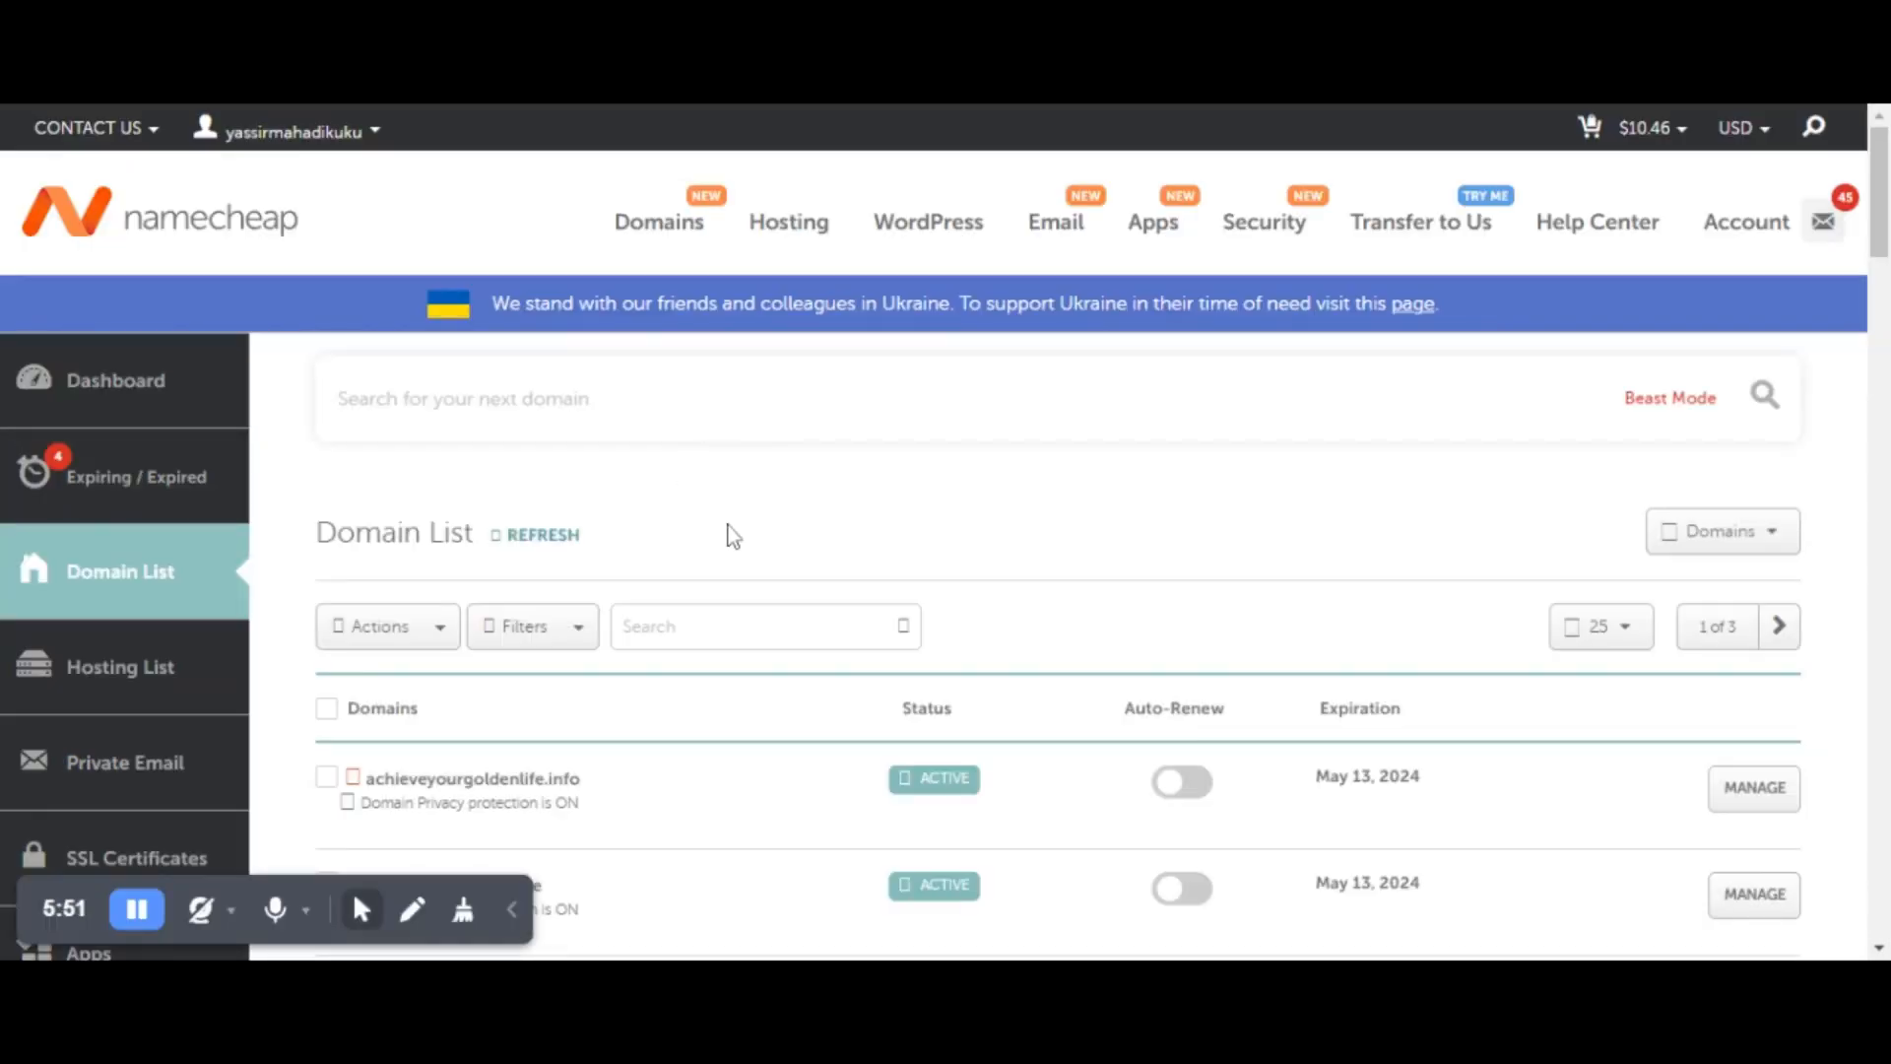
Find educationfortherefugee.info in the domain list and open its management details.
{"action": "scroll", "coordinate": [710, 561], "scroll_direction": "down", "scroll_amount": 1}
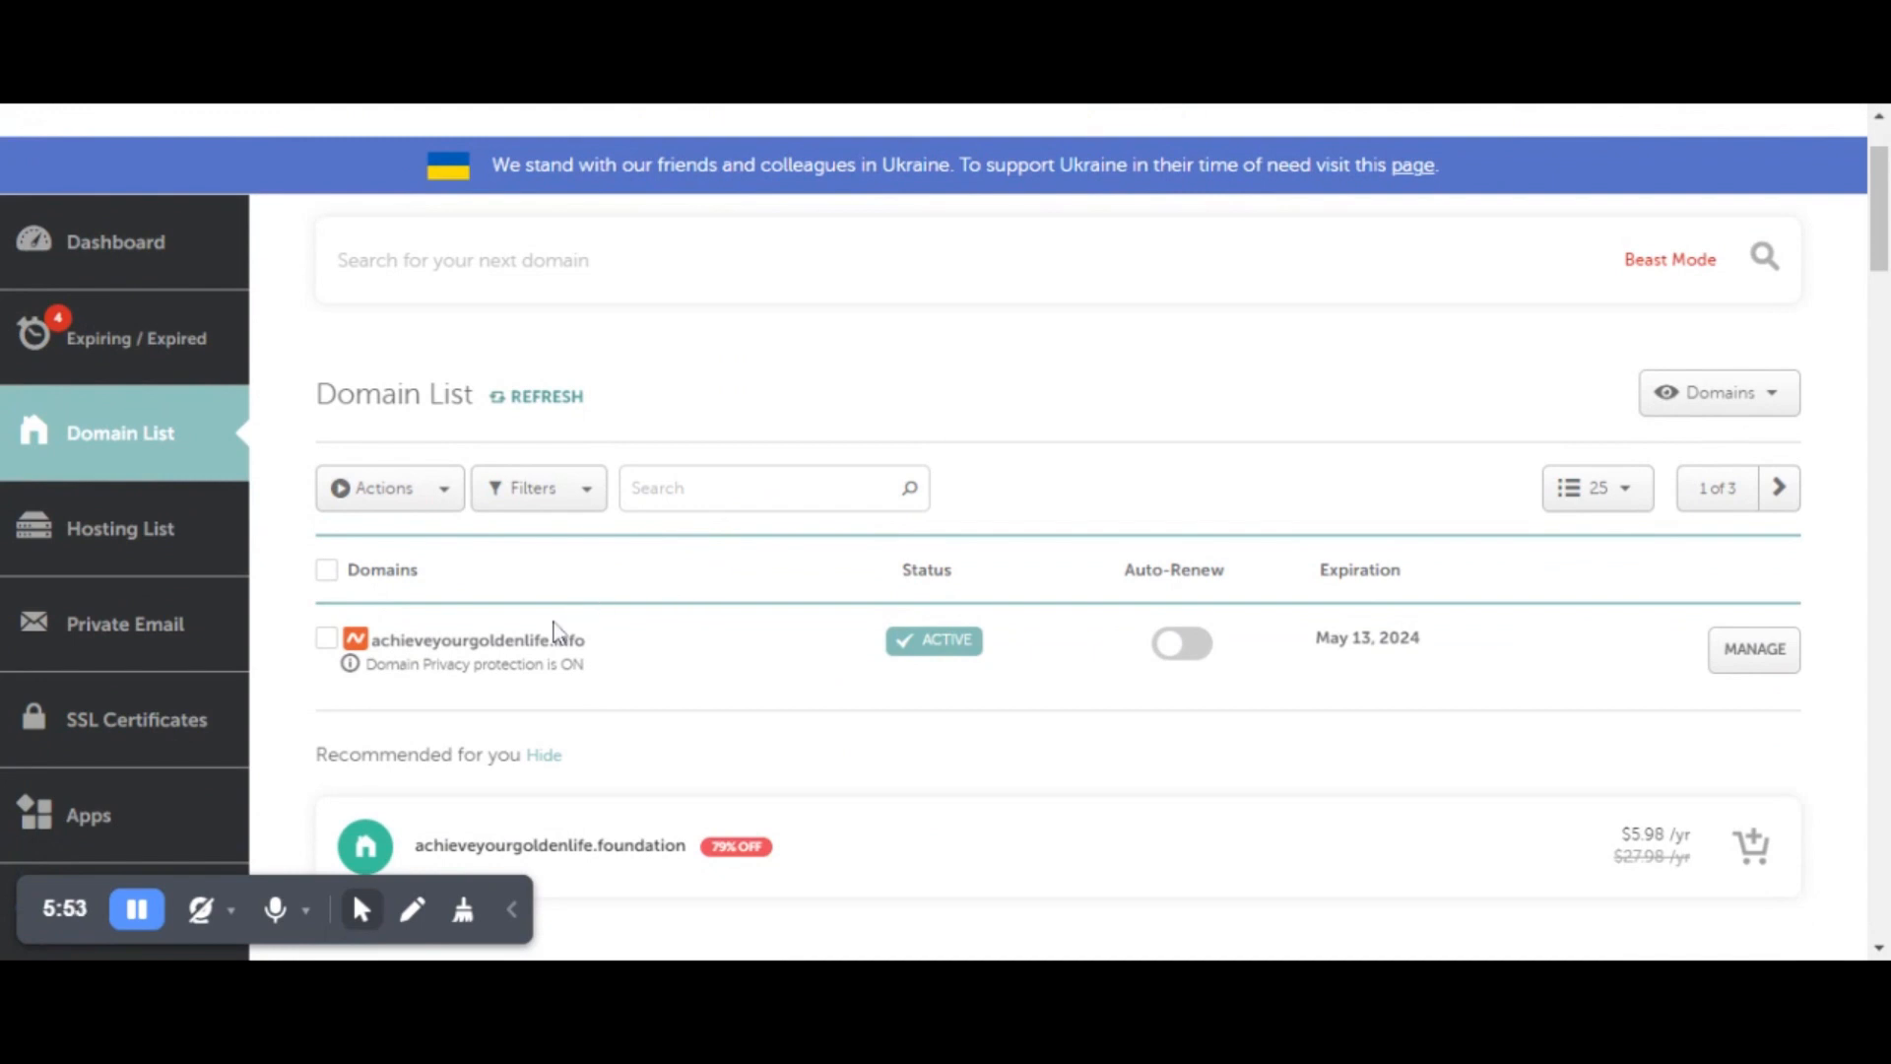
{"action": "scroll", "coordinate": [423, 658], "scroll_direction": "down", "scroll_amount": 3}
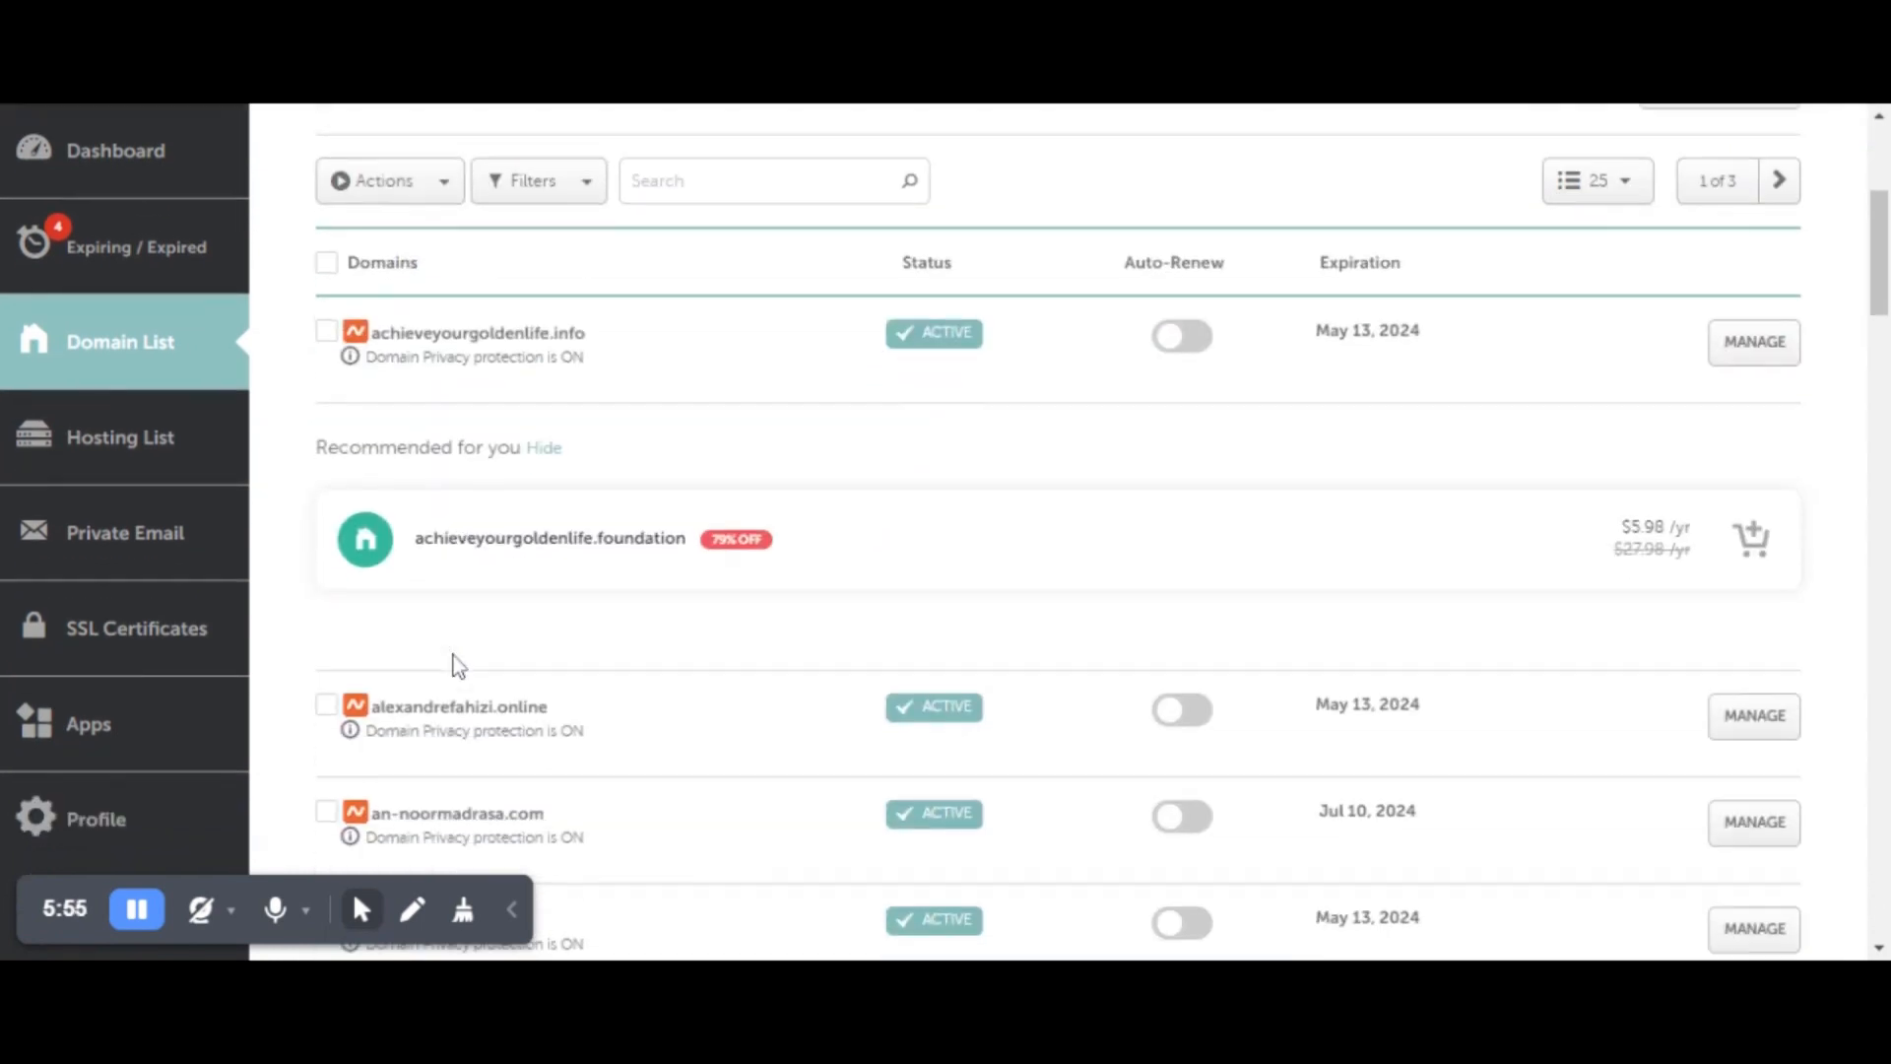
{"action": "scroll", "coordinate": [428, 577], "scroll_direction": "down", "scroll_amount": 5}
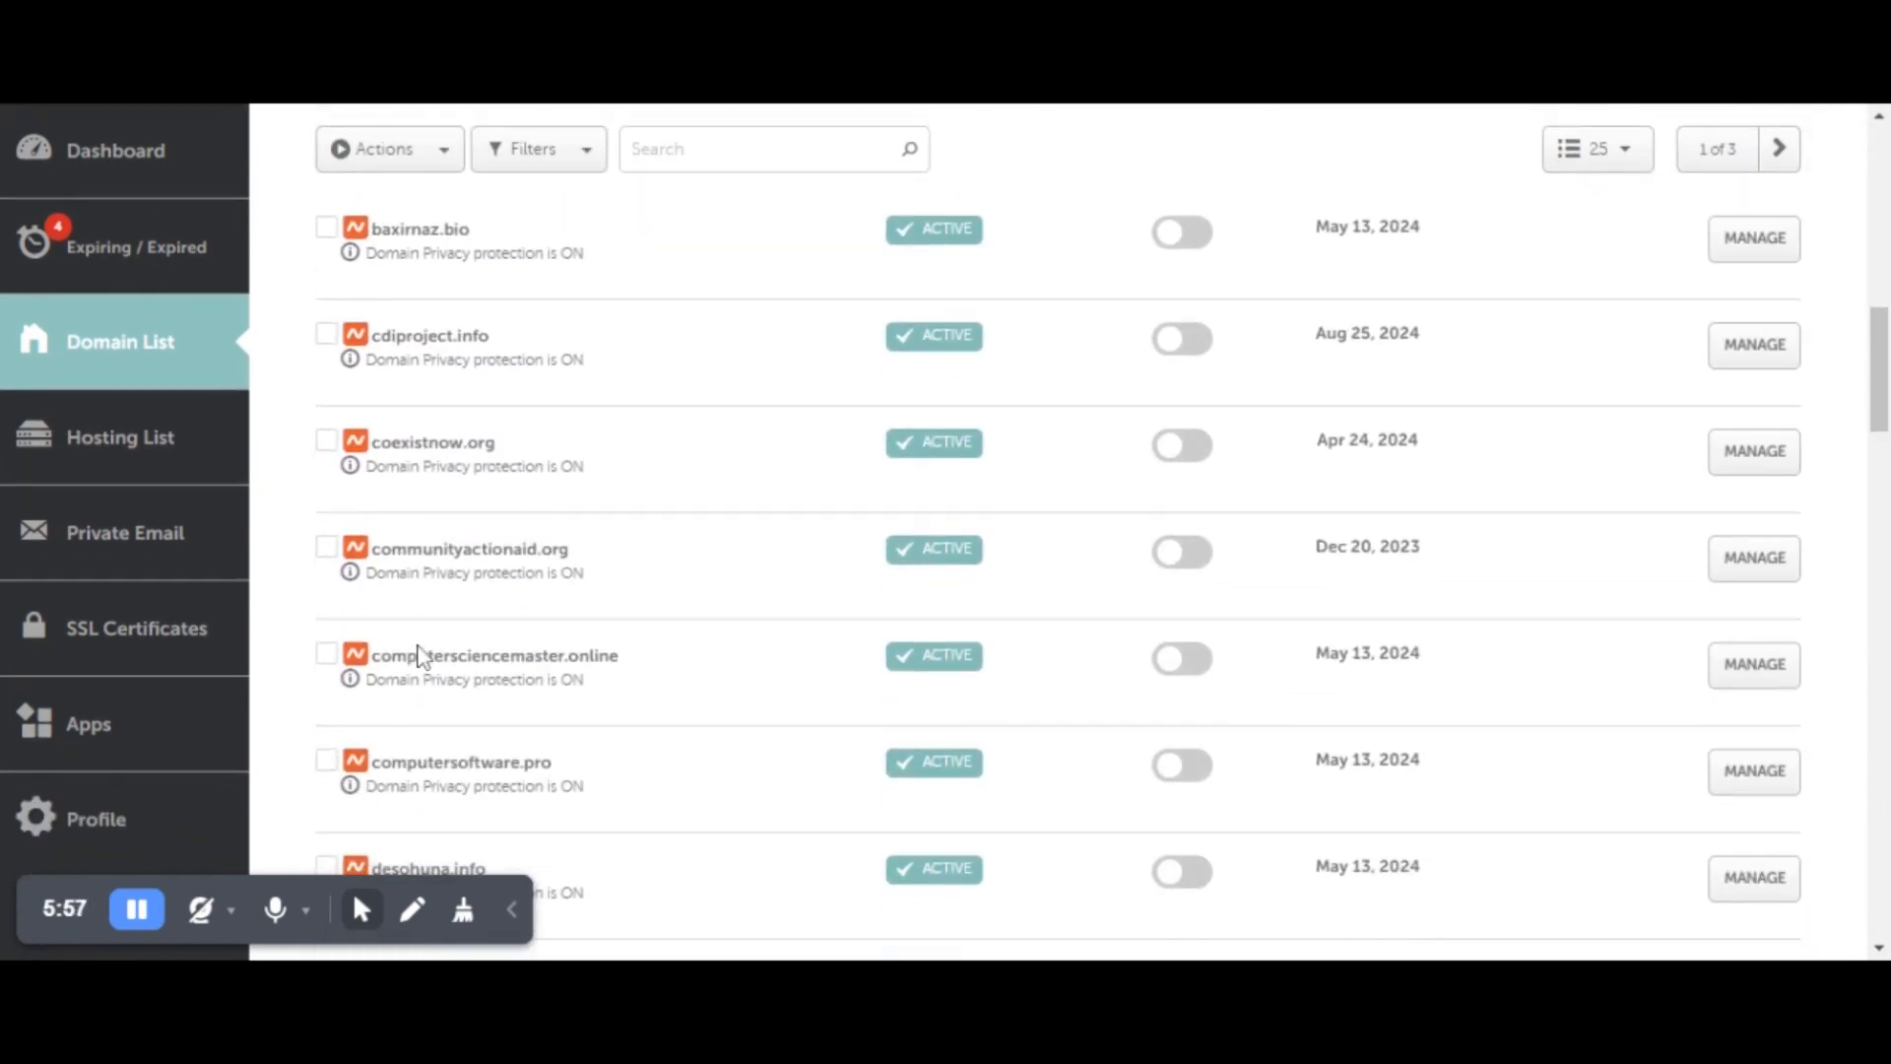
{"action": "scroll", "coordinate": [410, 636], "scroll_direction": "down", "scroll_amount": 4}
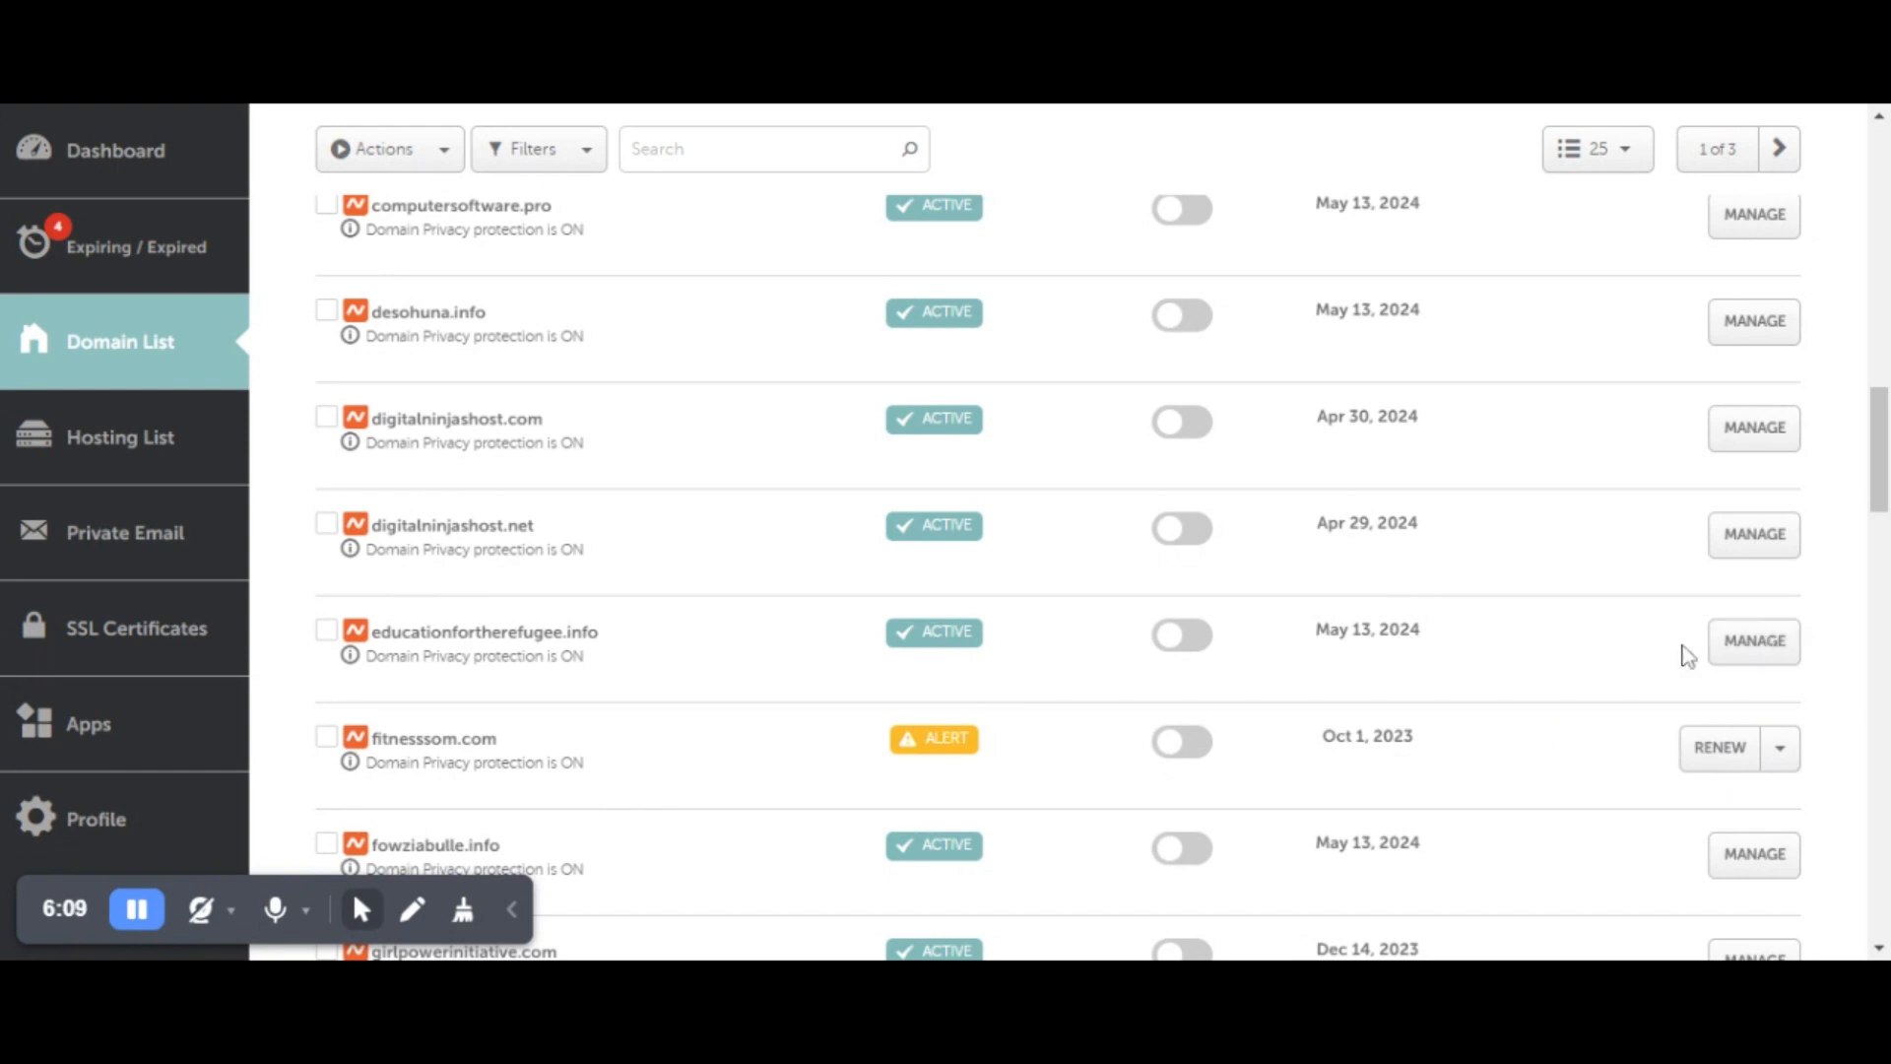
{"action": "left_click", "coordinate": [1748, 648]}
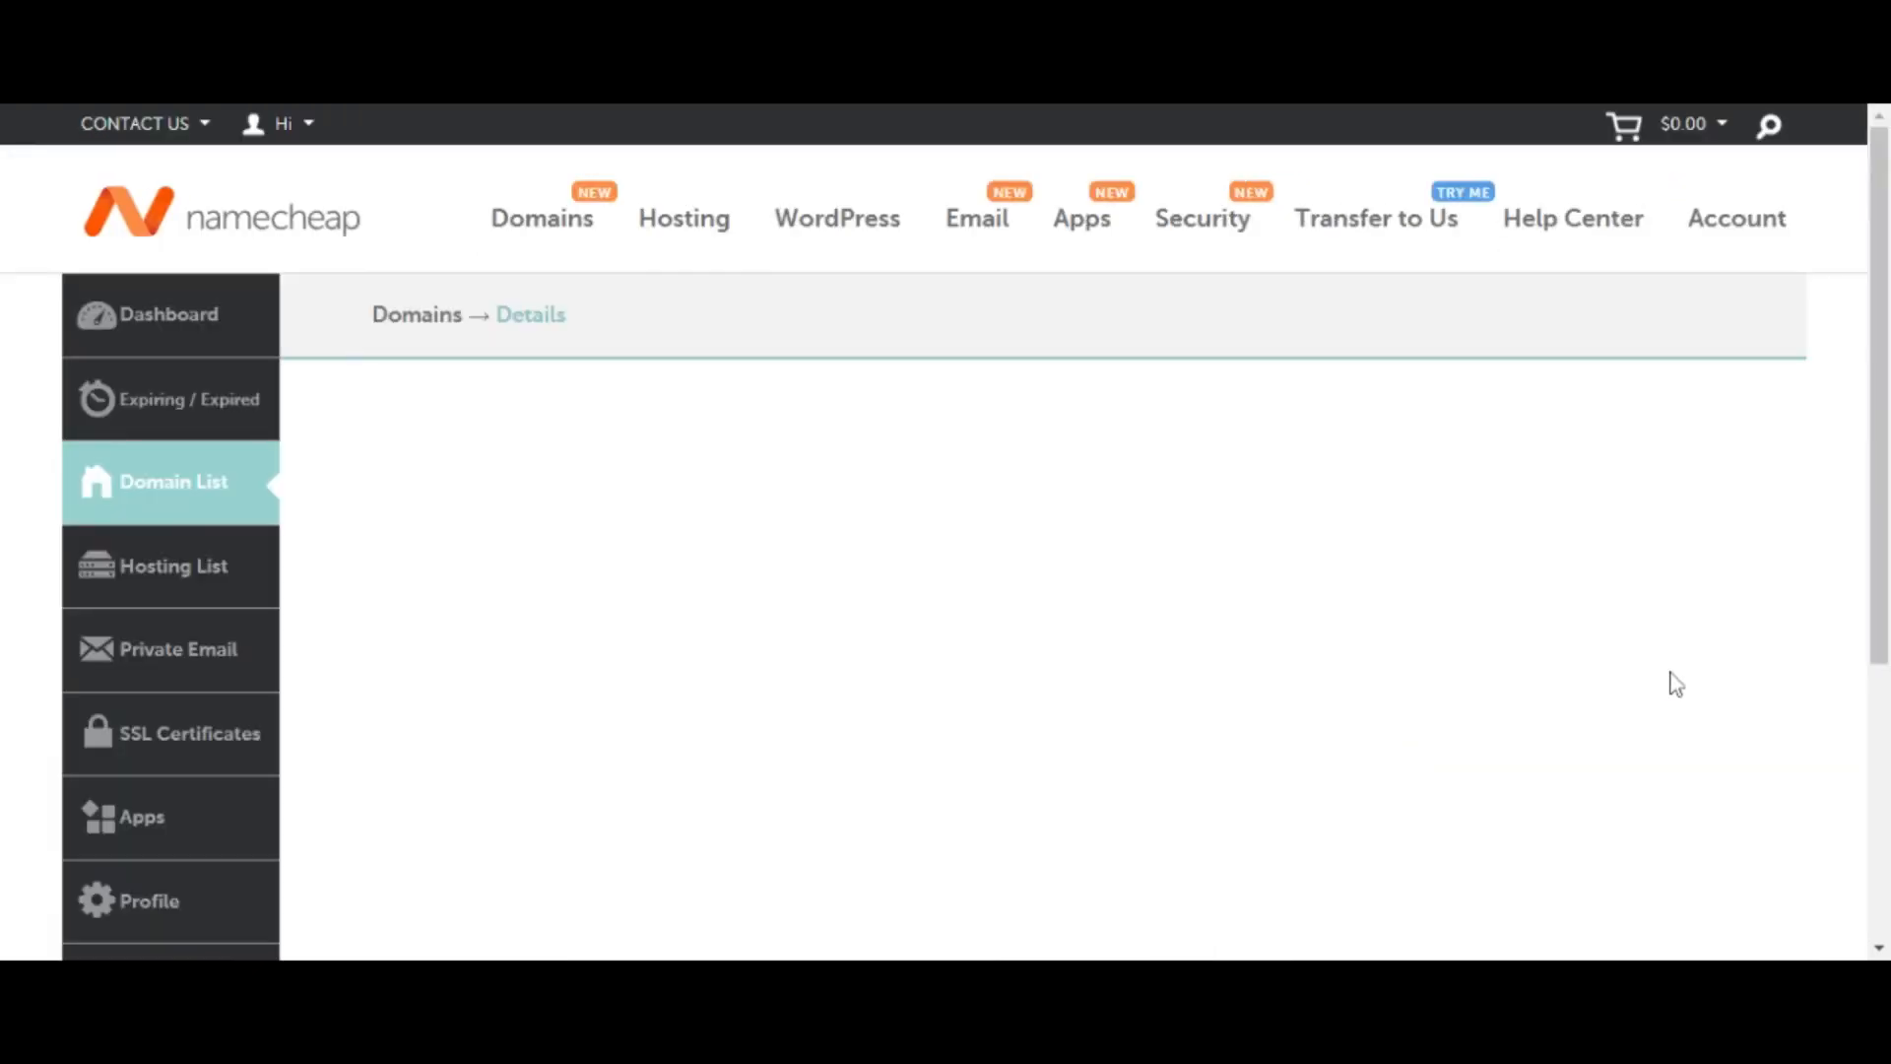
{"action": "scroll", "coordinate": [916, 502], "scroll_direction": "down", "scroll_amount": 1}
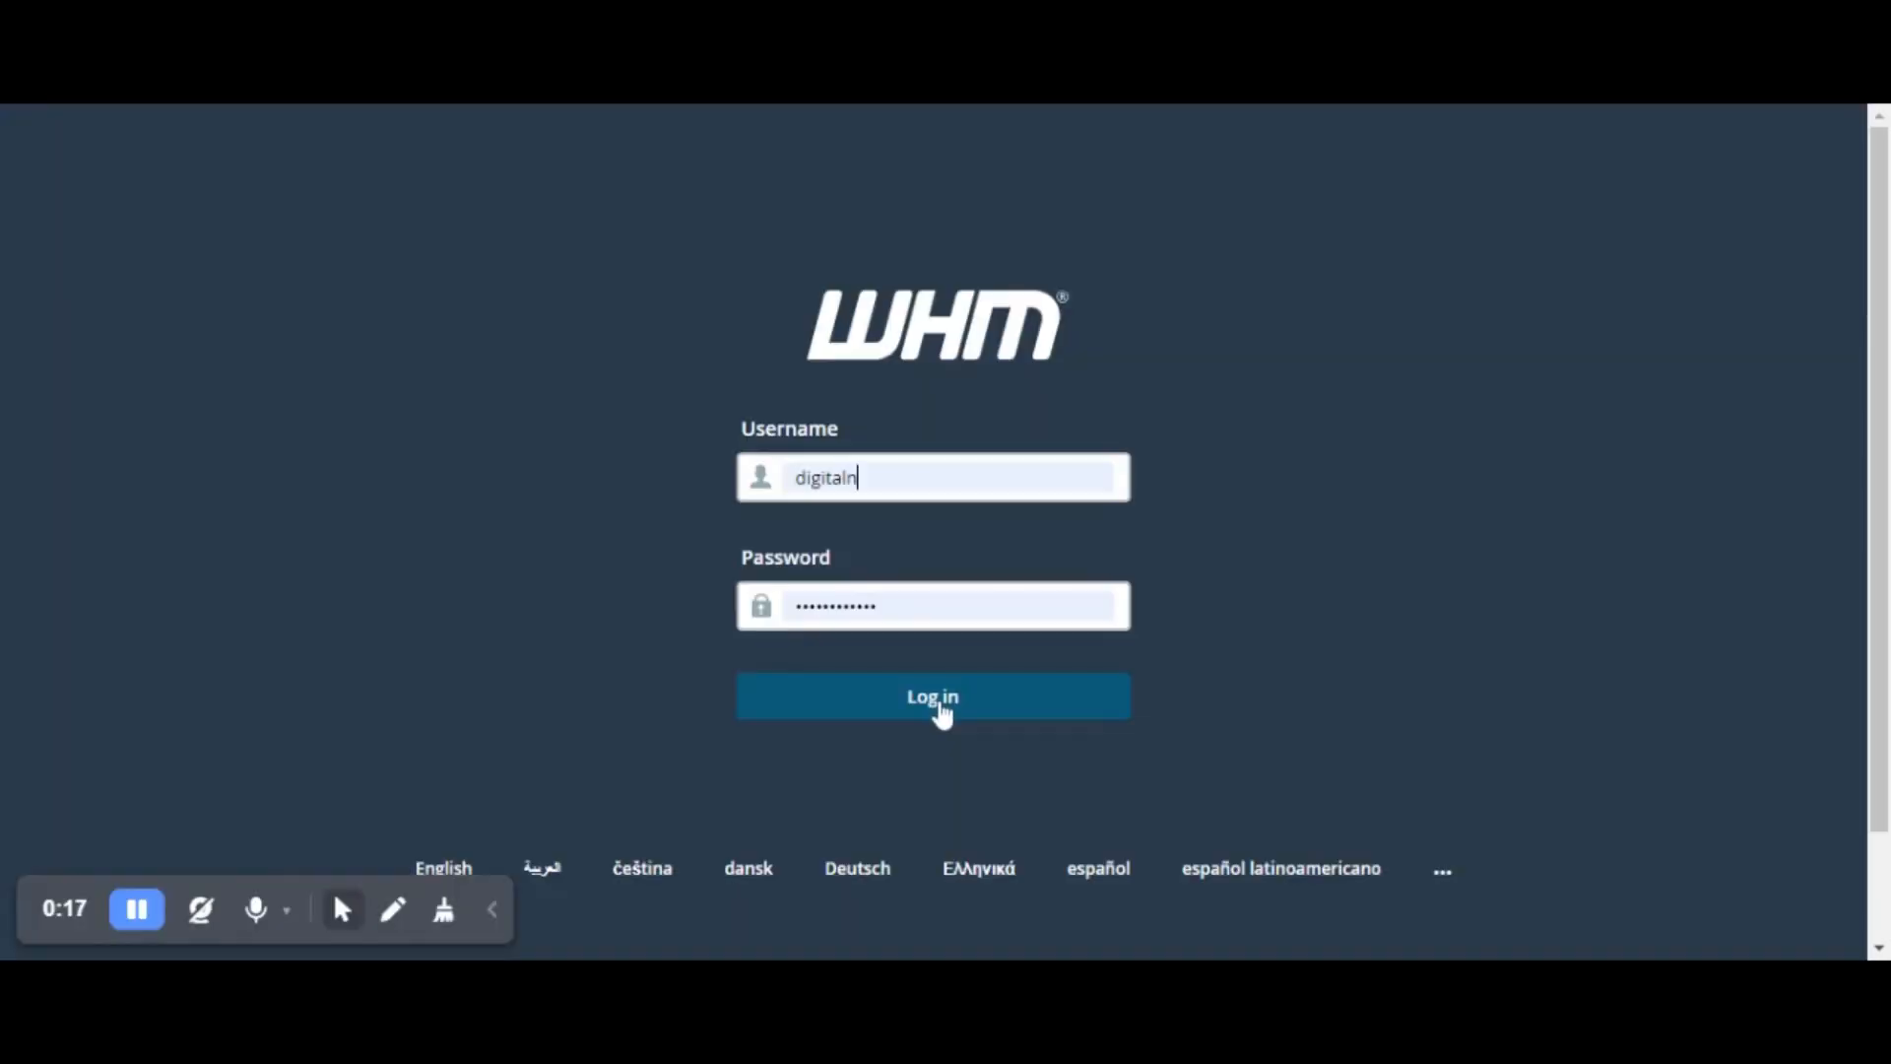
Switch to WHM and log in with the credentials already filled in.
{"action": "left_click", "coordinate": [941, 707]}
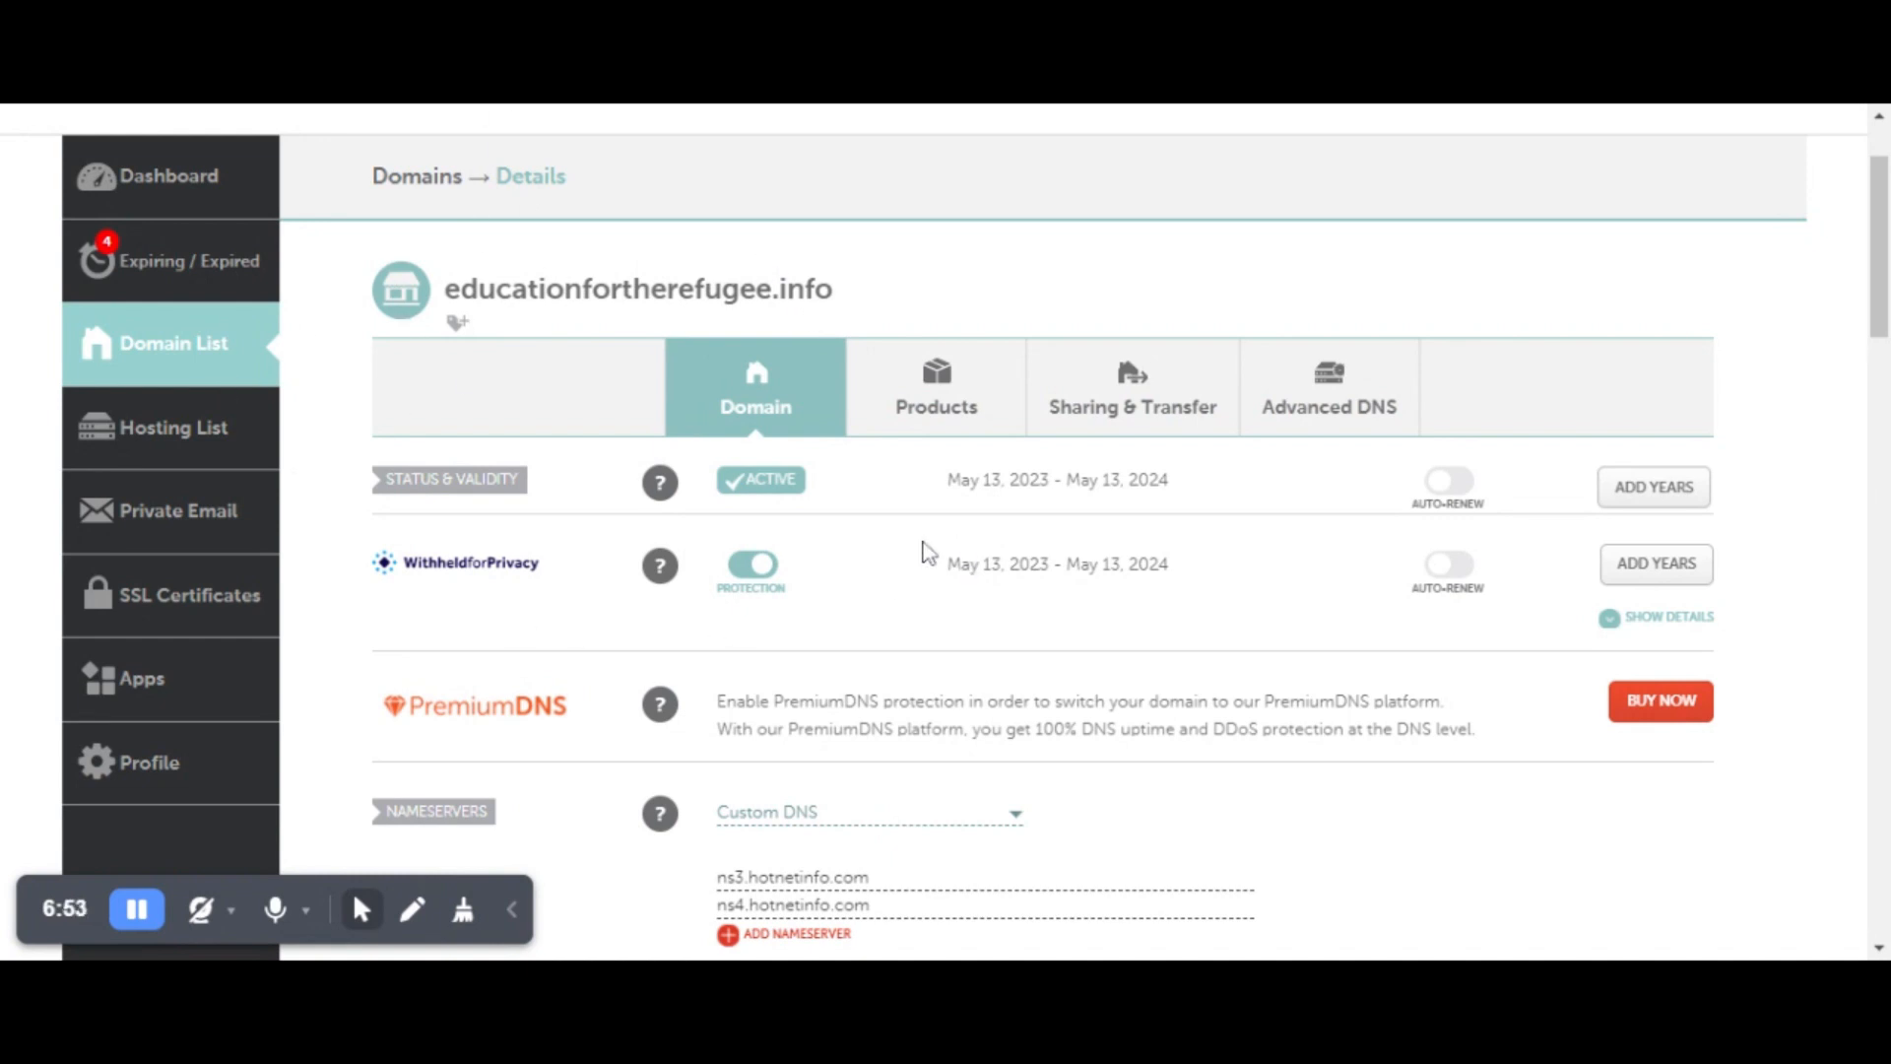
Return to Namecheap and inspect the nameserver options for educationfortherefugee.info, leaving Custom DNS selected.
{"action": "scroll", "coordinate": [929, 549], "scroll_direction": "down", "scroll_amount": 3}
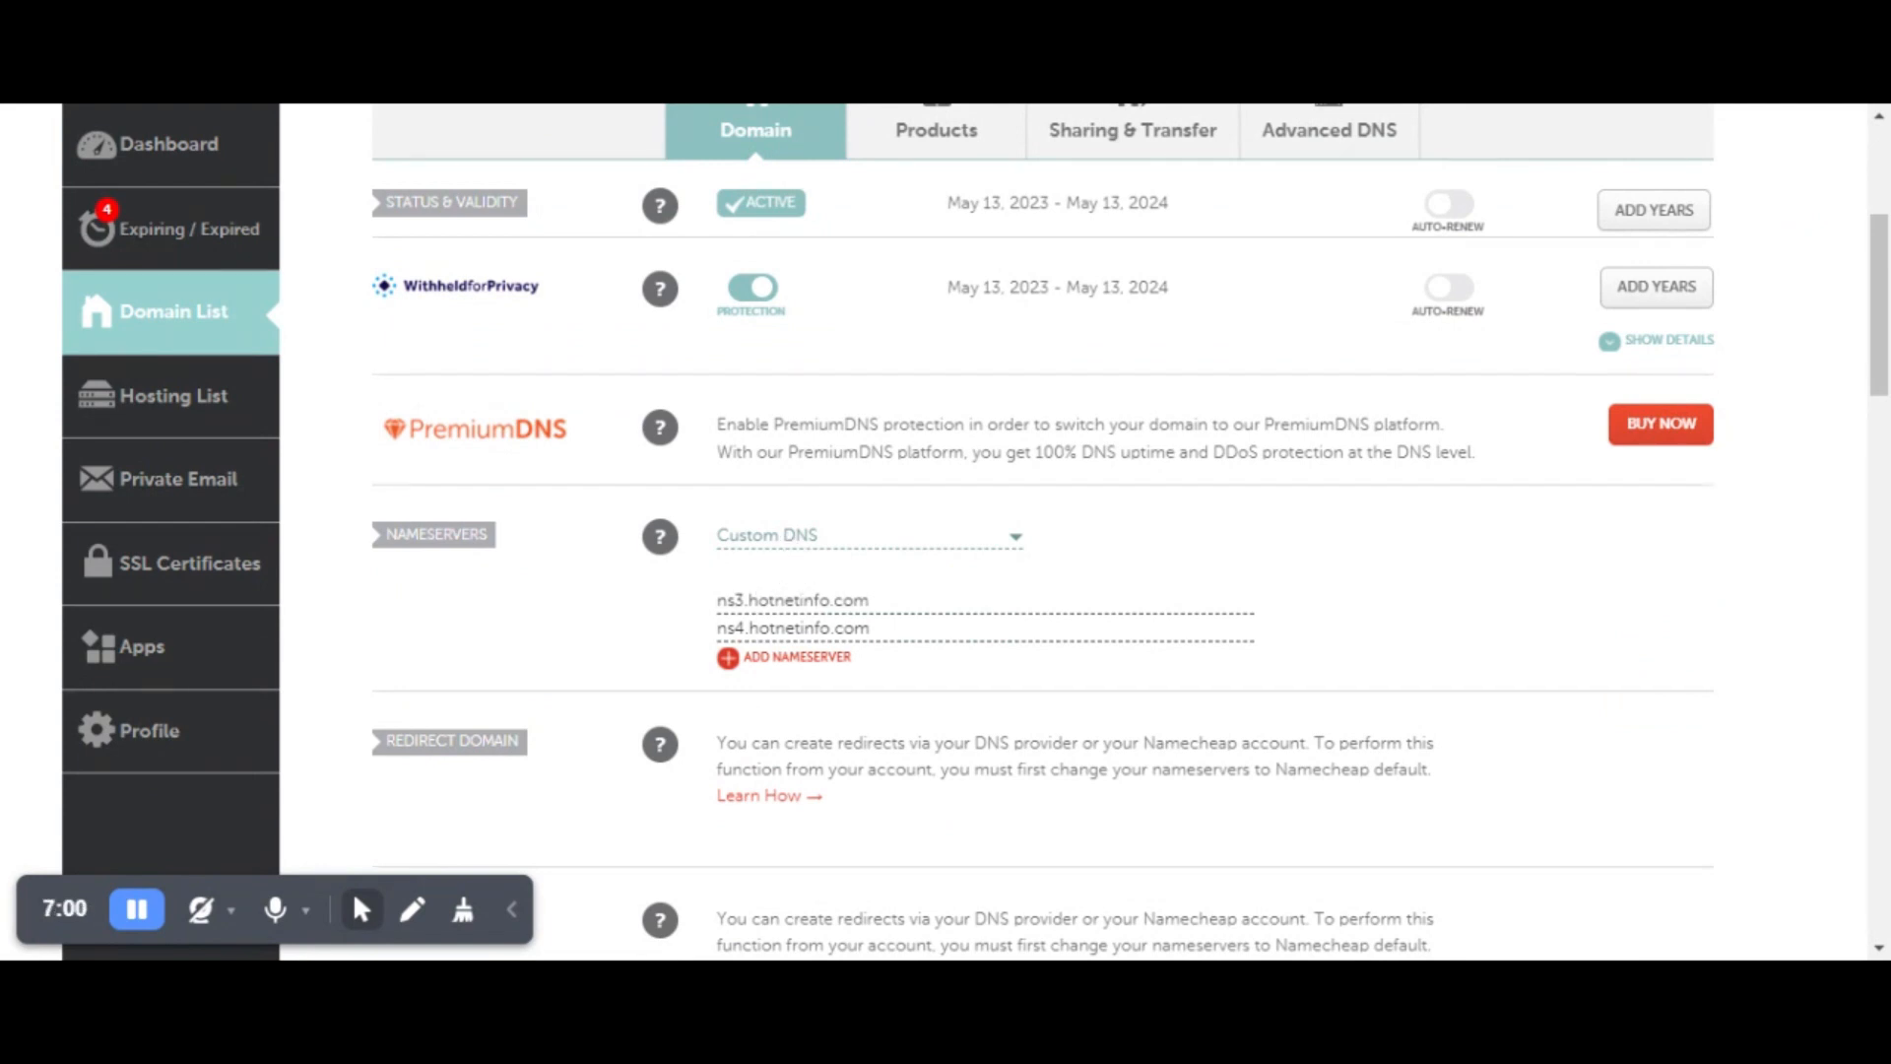
{"action": "left_click", "coordinate": [971, 550]}
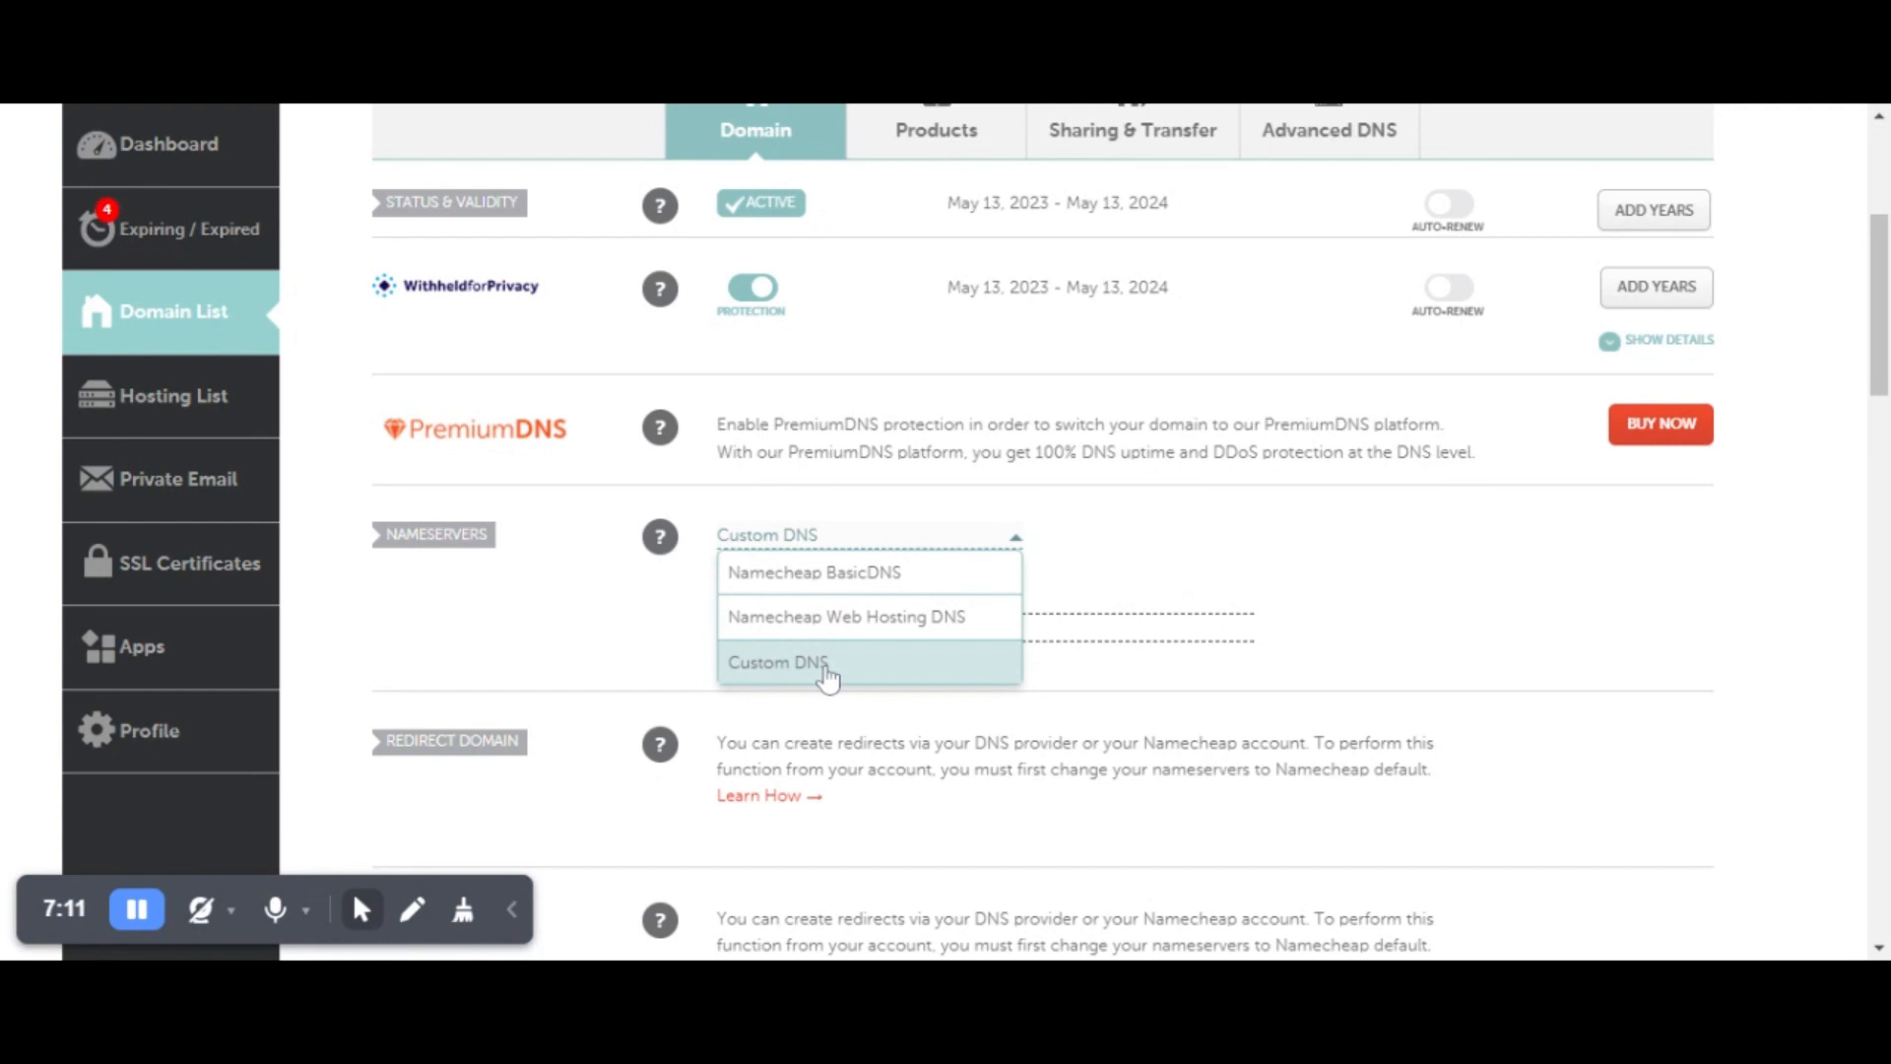
{"action": "left_click", "coordinate": [681, 607]}
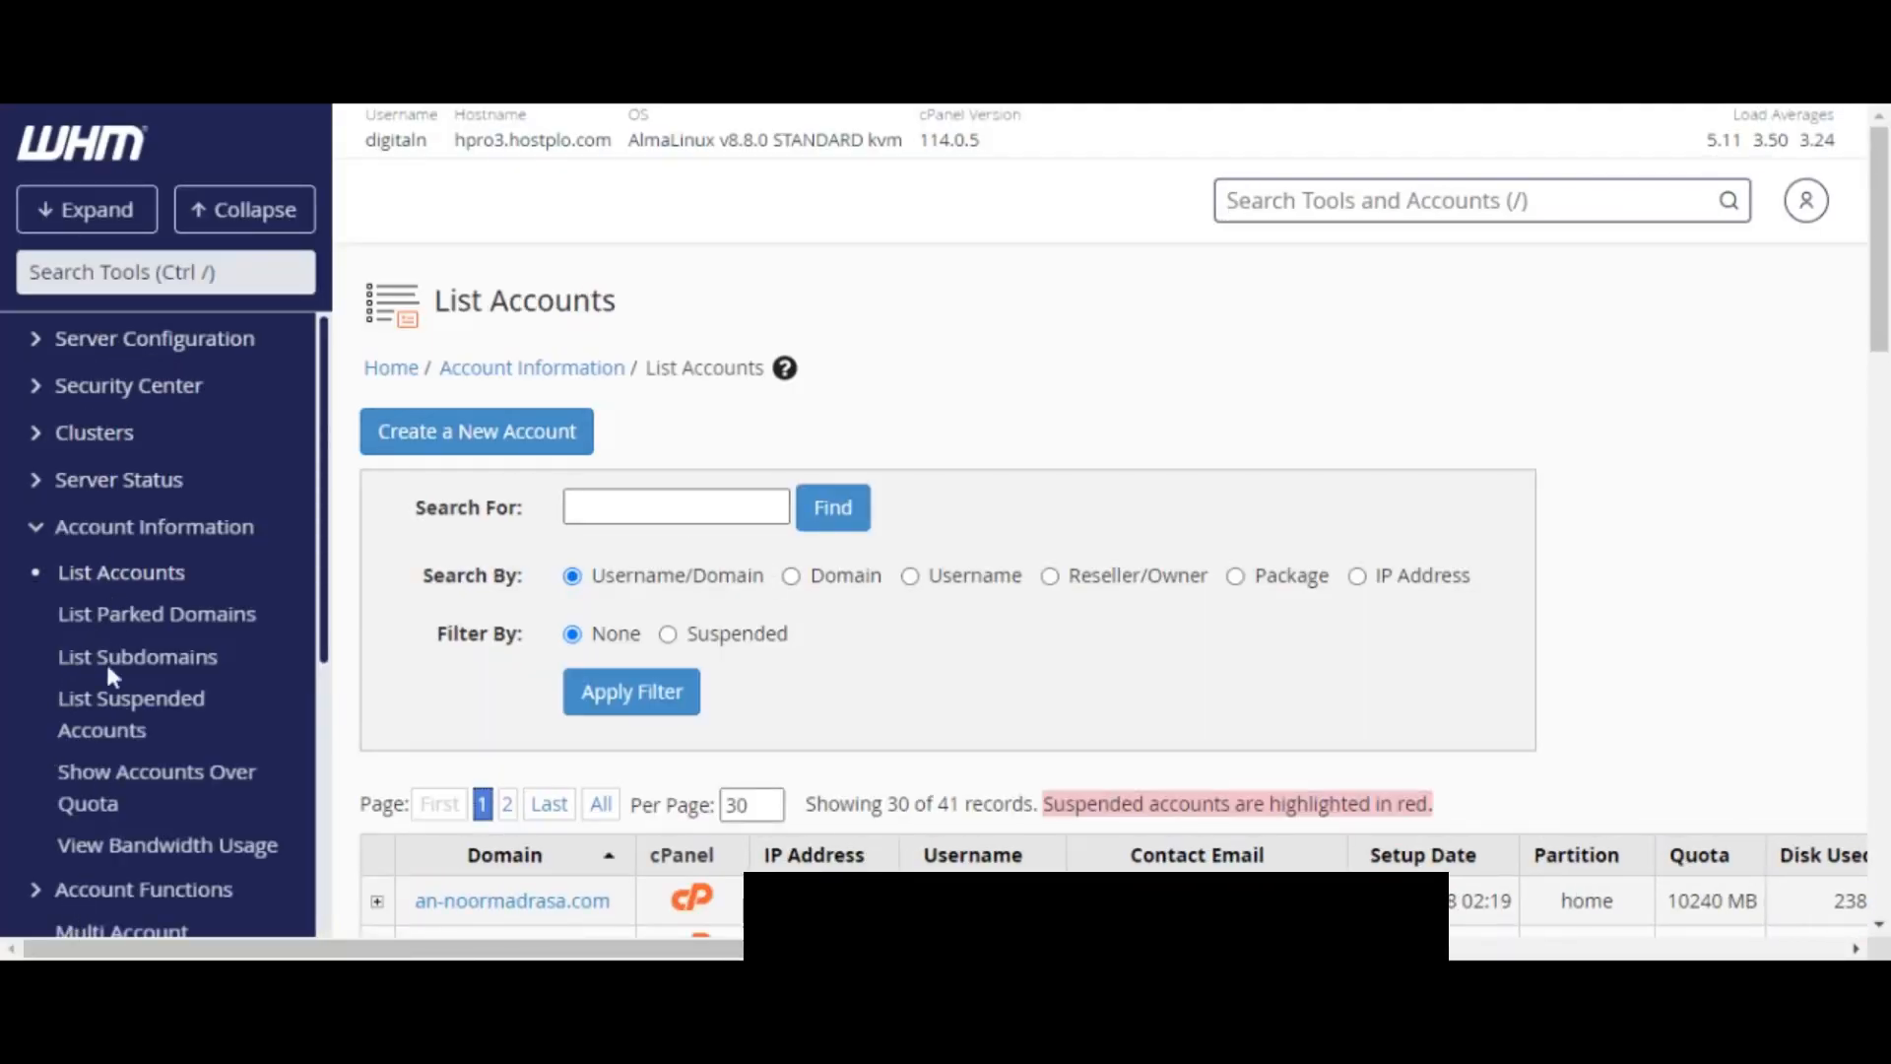
Switch to WHM's account list and look through the available tool categories.
{"action": "scroll", "coordinate": [84, 581], "scroll_direction": "down", "scroll_amount": 5}
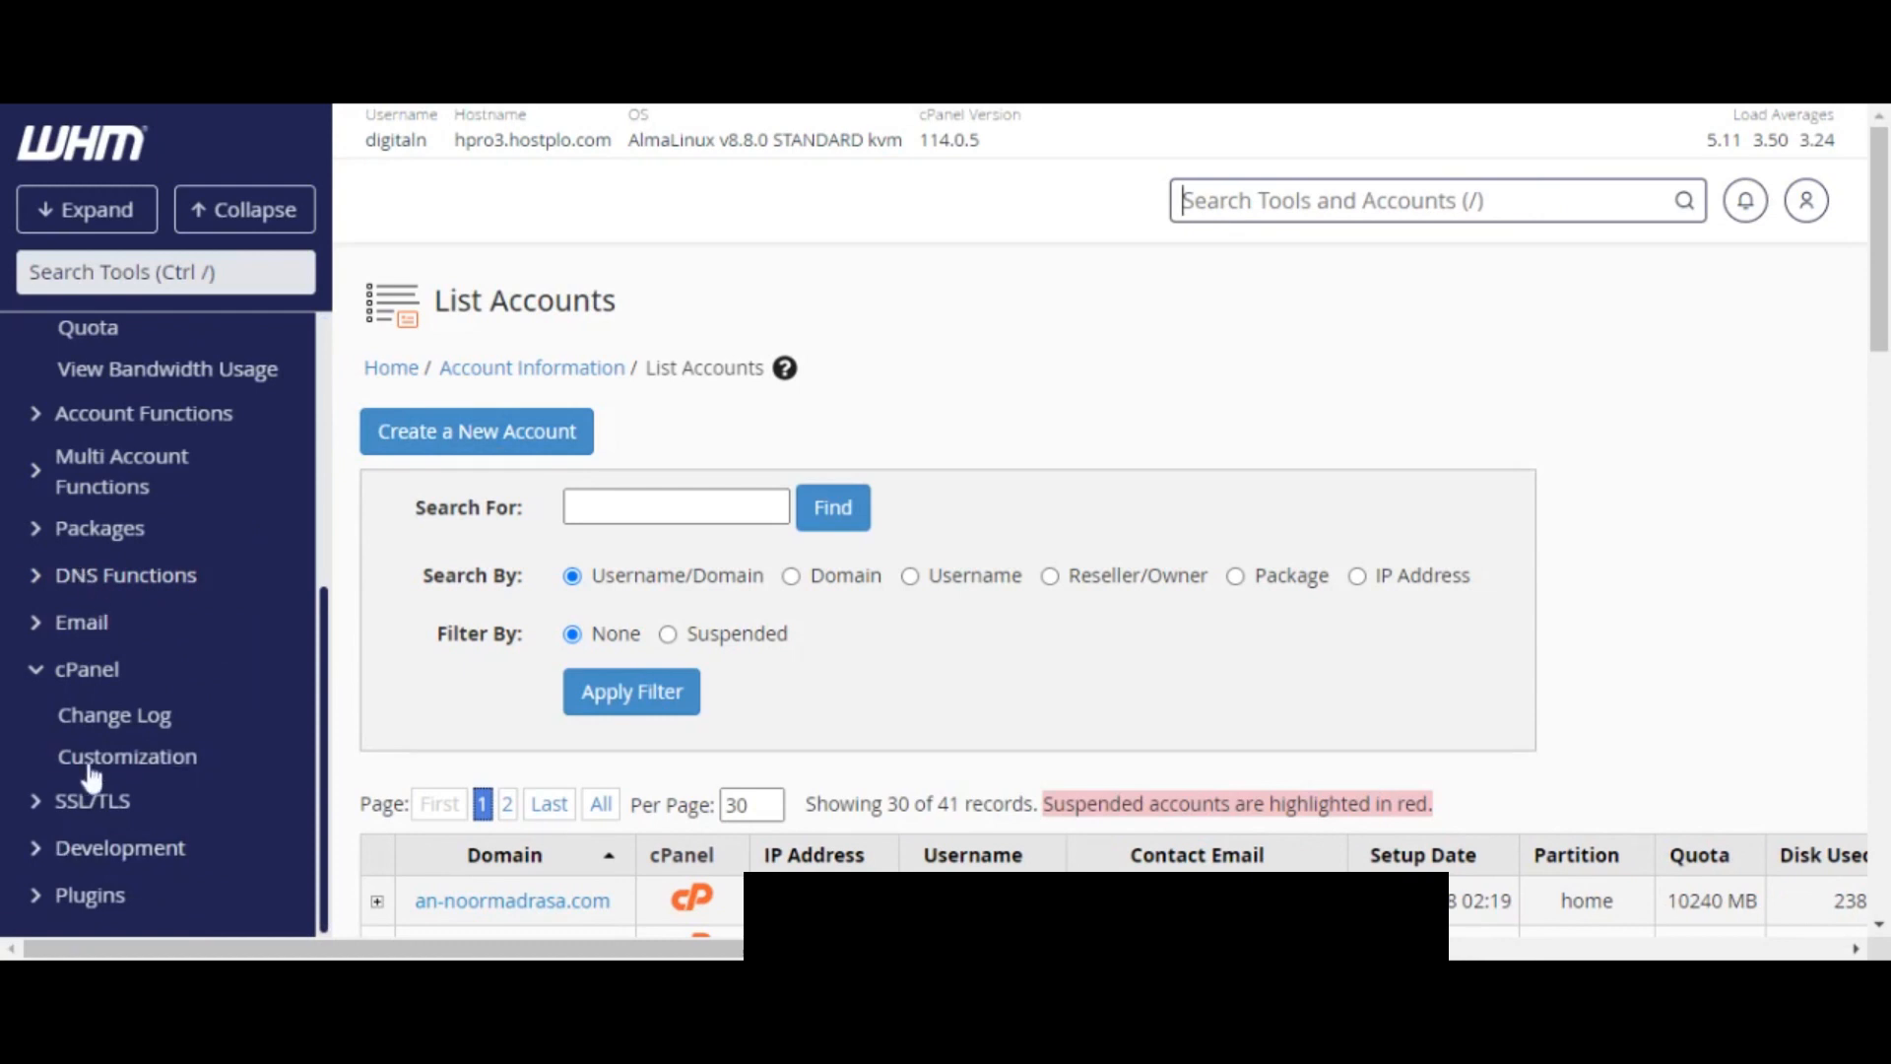